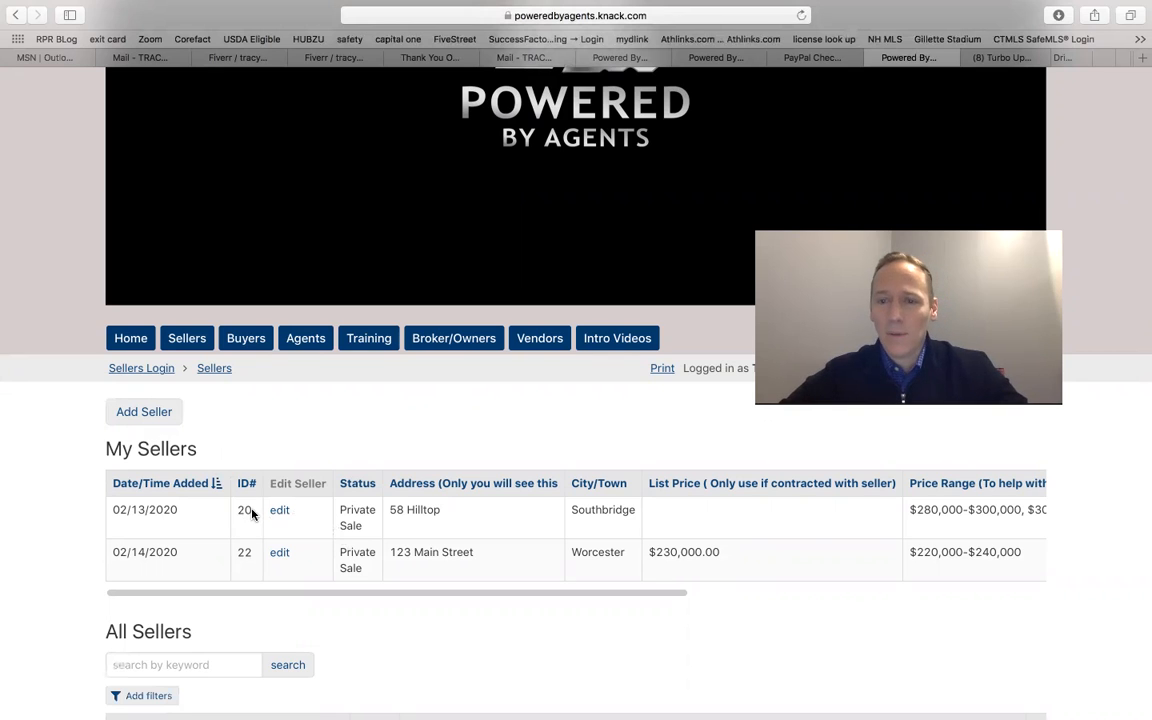
Step: Open the form for adding a new buyer from the Buyers page
scroll(245, 350, up, 5)
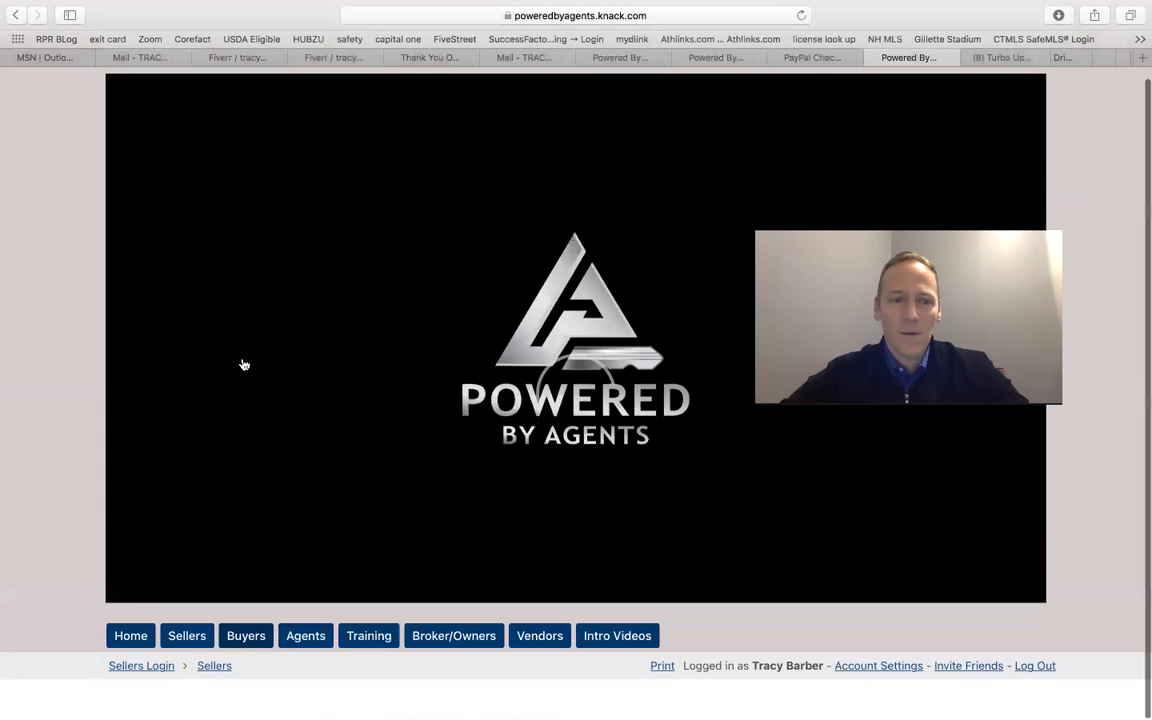
scroll(293, 505, down, 5)
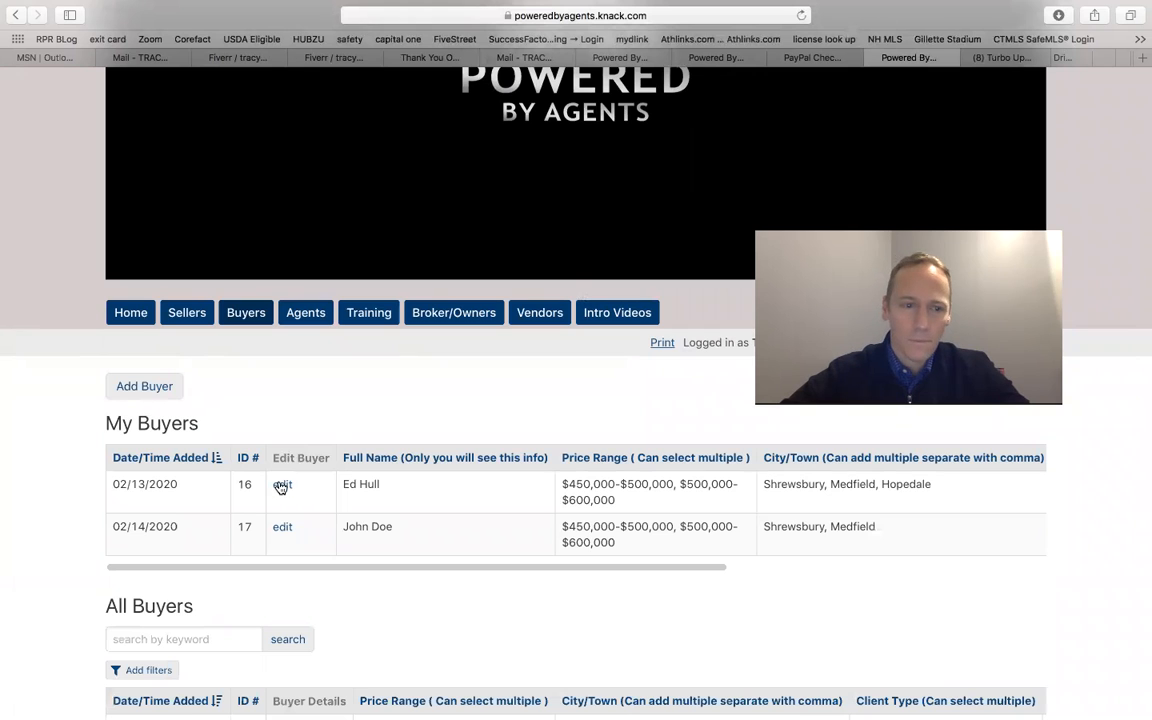
click(162, 390)
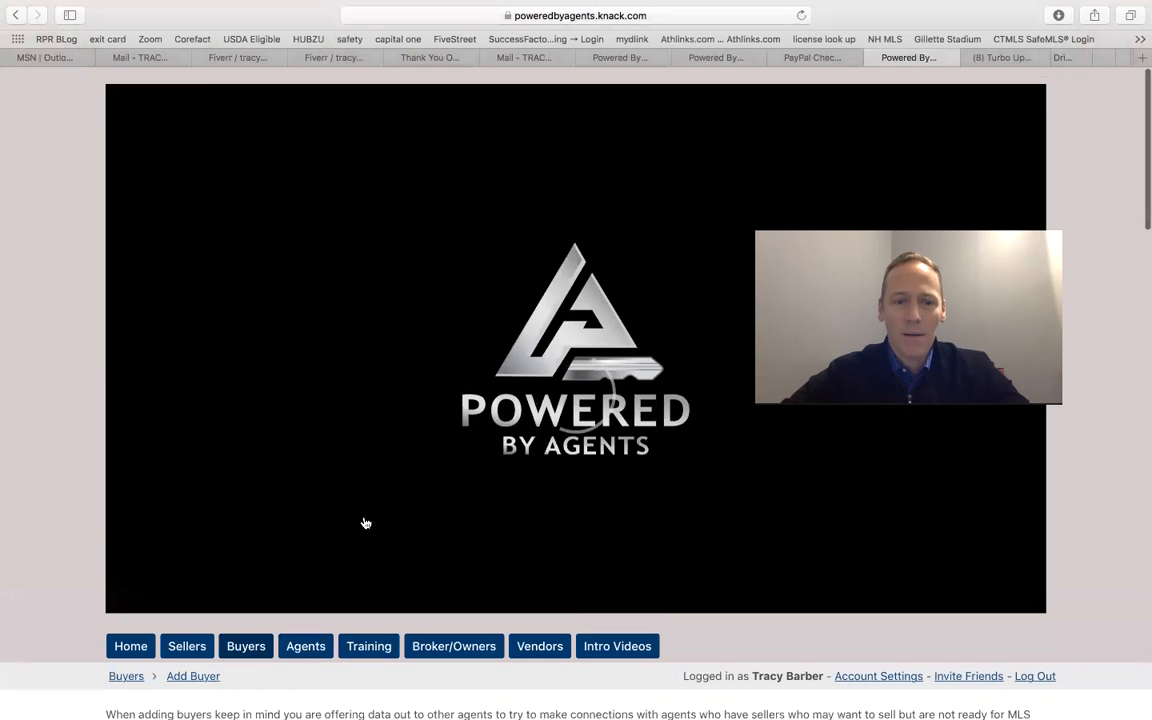
Step: Set the Seller ID# (If also selling a home) to 20
scroll(365, 523, down, 15)
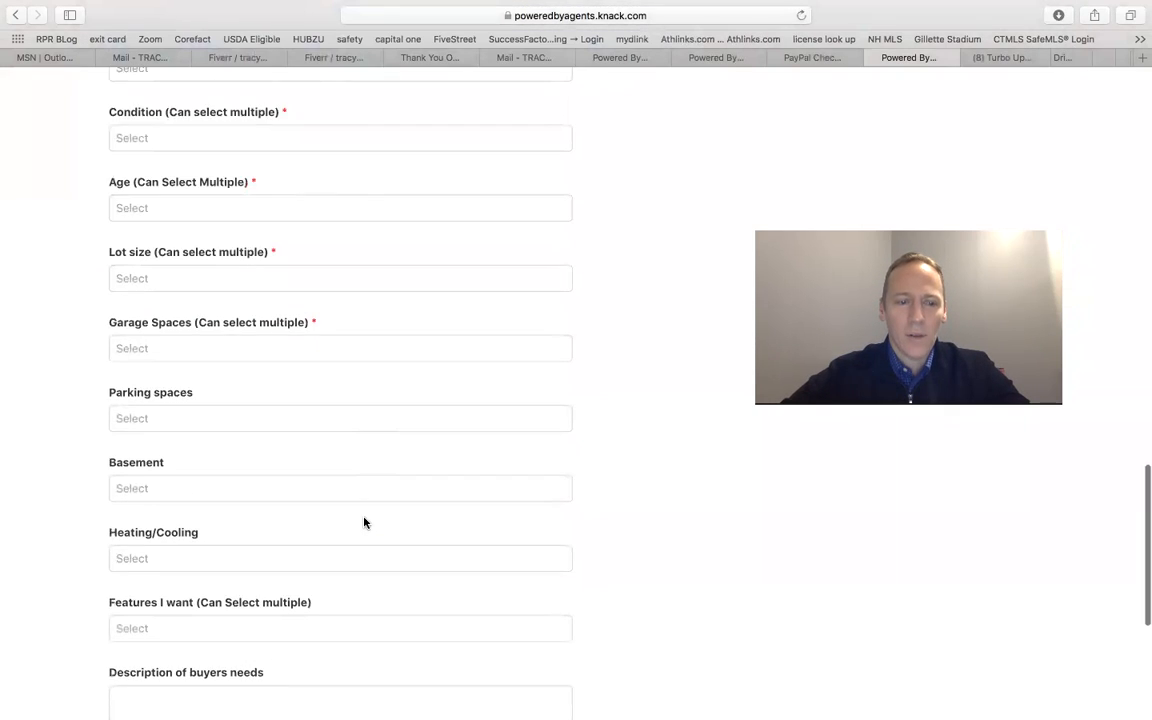
scroll(365, 523, down, 5)
click(337, 570)
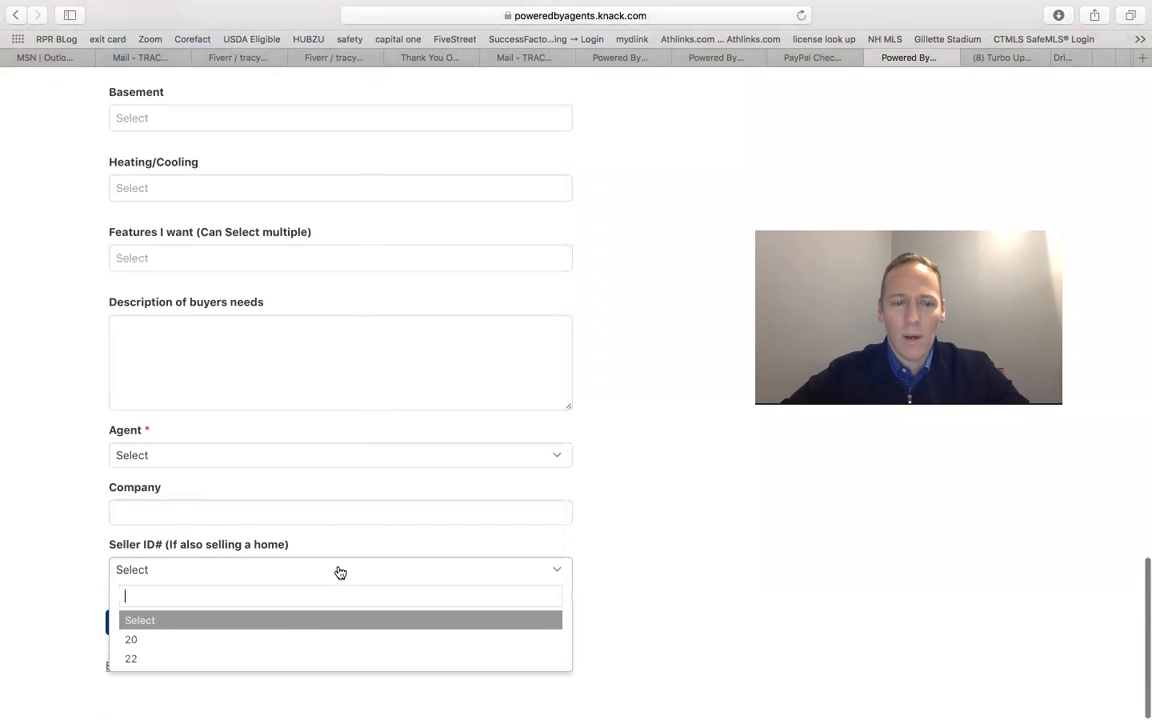
click(306, 640)
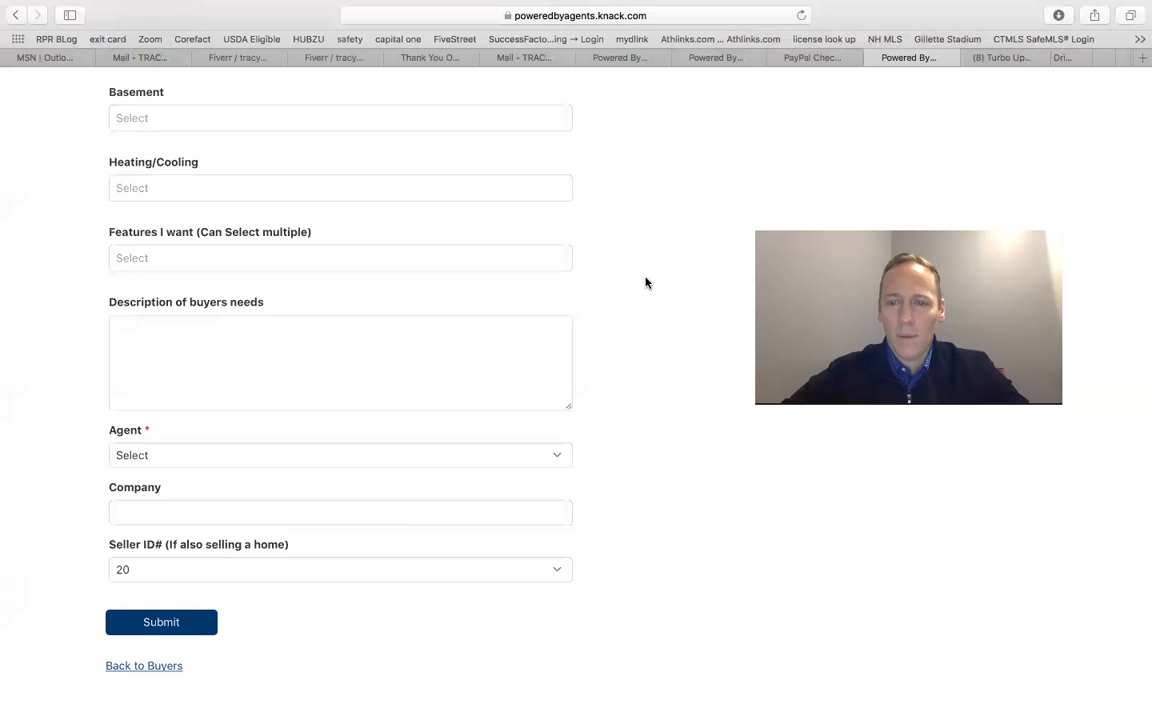
scroll(645, 283, up, 15)
scroll(645, 290, down, 4)
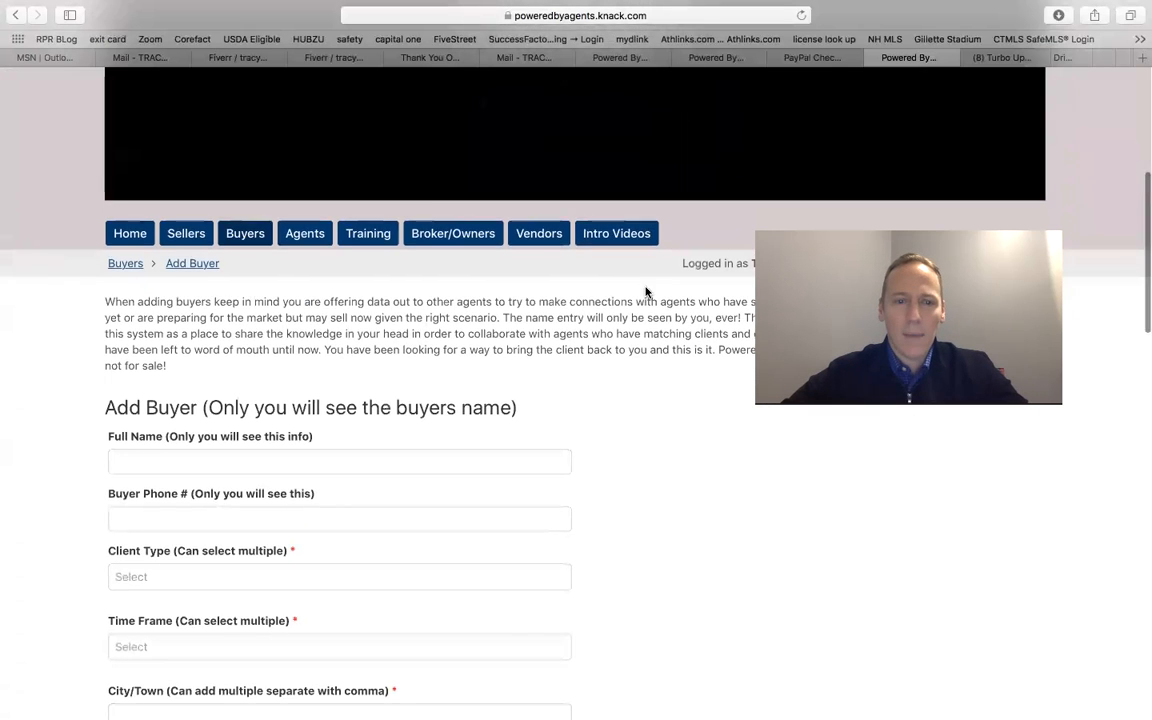
Step: Enter the buyer's full name
scroll(645, 291, down, 1)
click(309, 442)
text(John Doe)
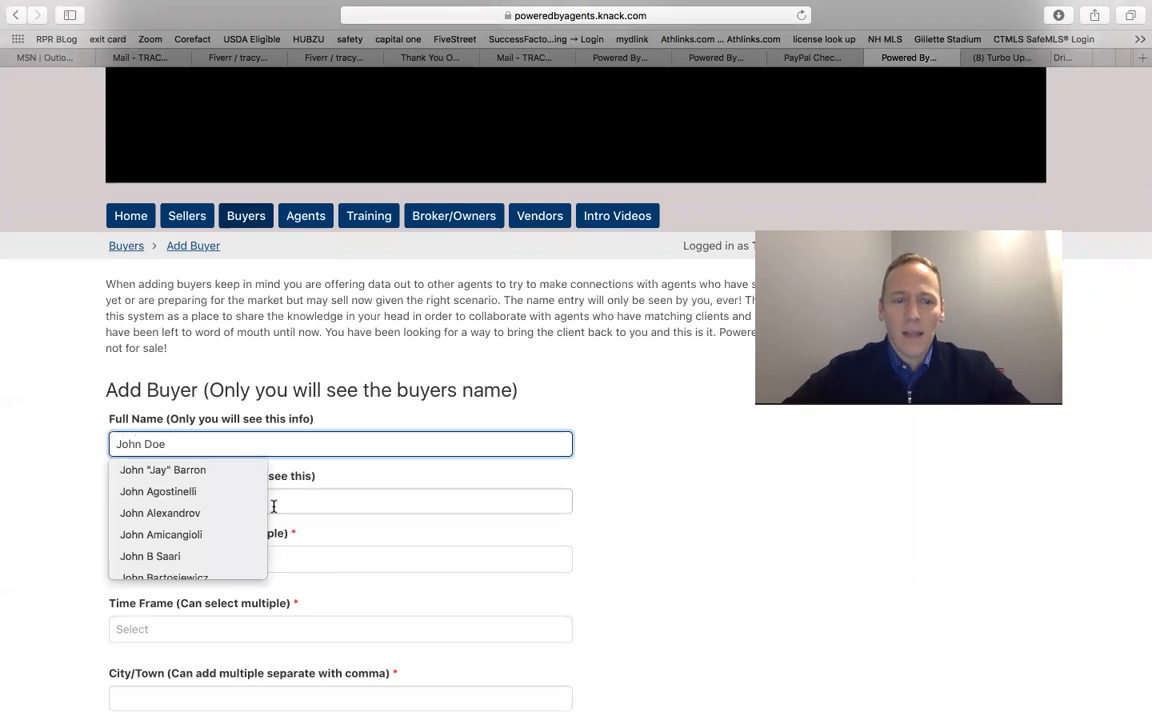
Step: Enter the buyer's phone number
click(320, 507)
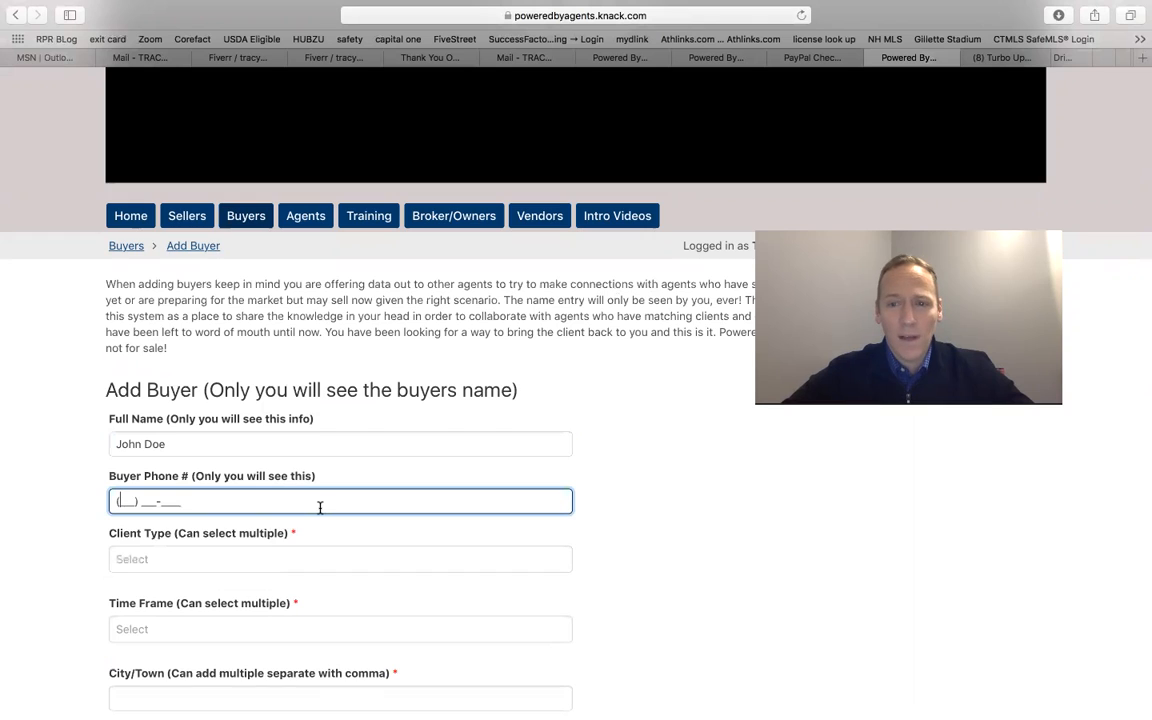
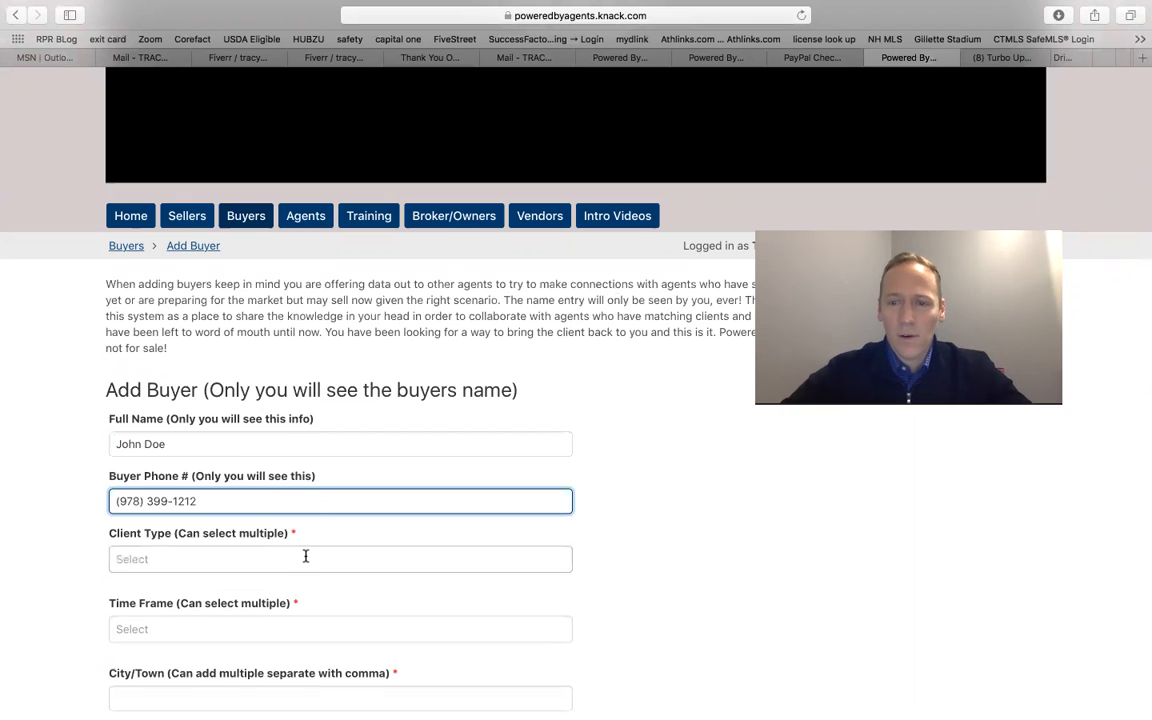
Step: Choose Move up house to sell as the client type
scroll(306, 559, down, 1)
click(190, 478)
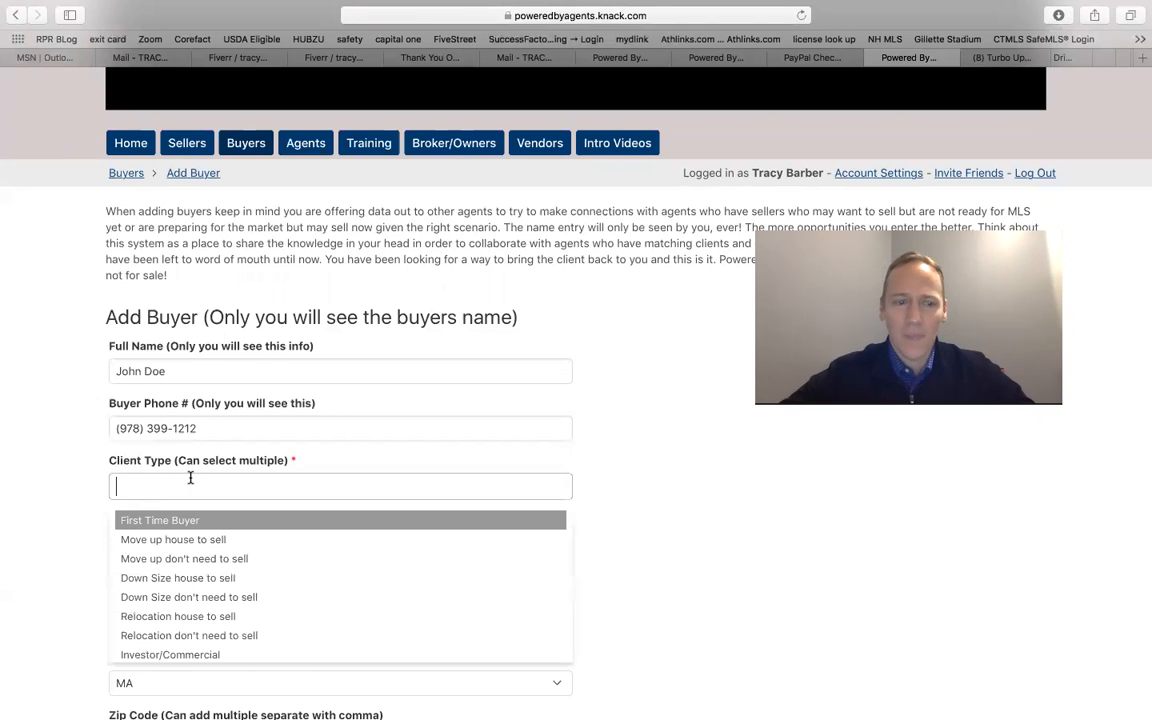
click(173, 548)
Step: Choose within 6 months as the time frame
scroll(679, 514, down, 2)
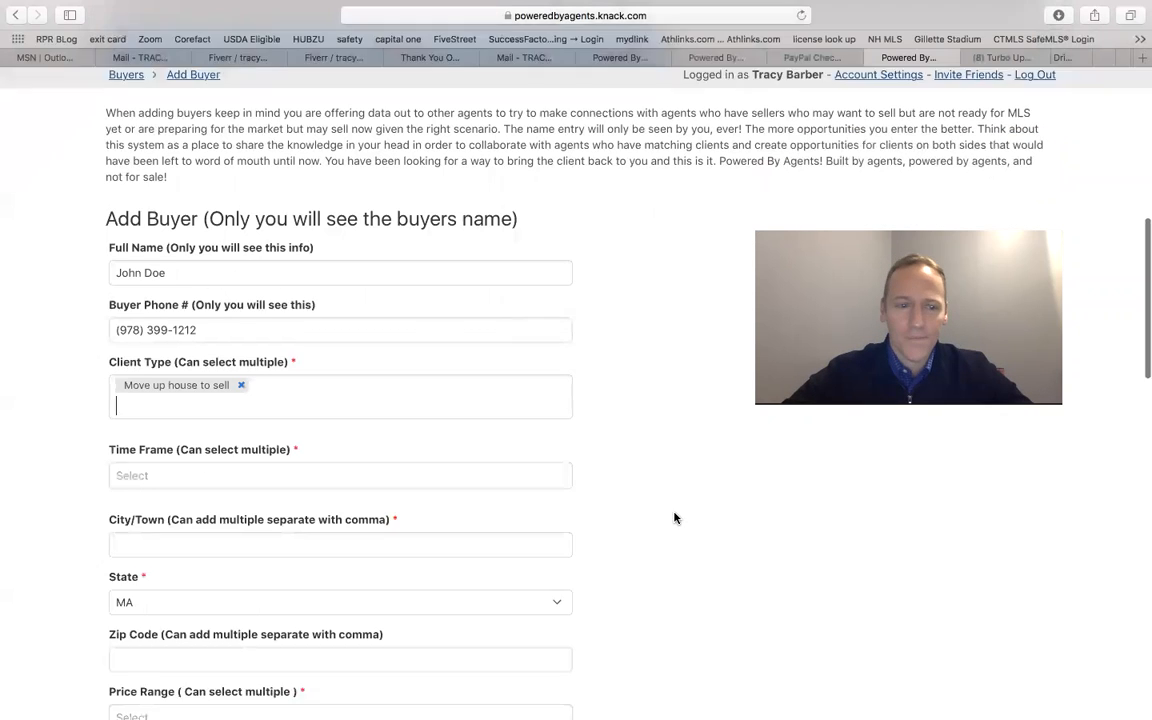
click(267, 442)
click(222, 550)
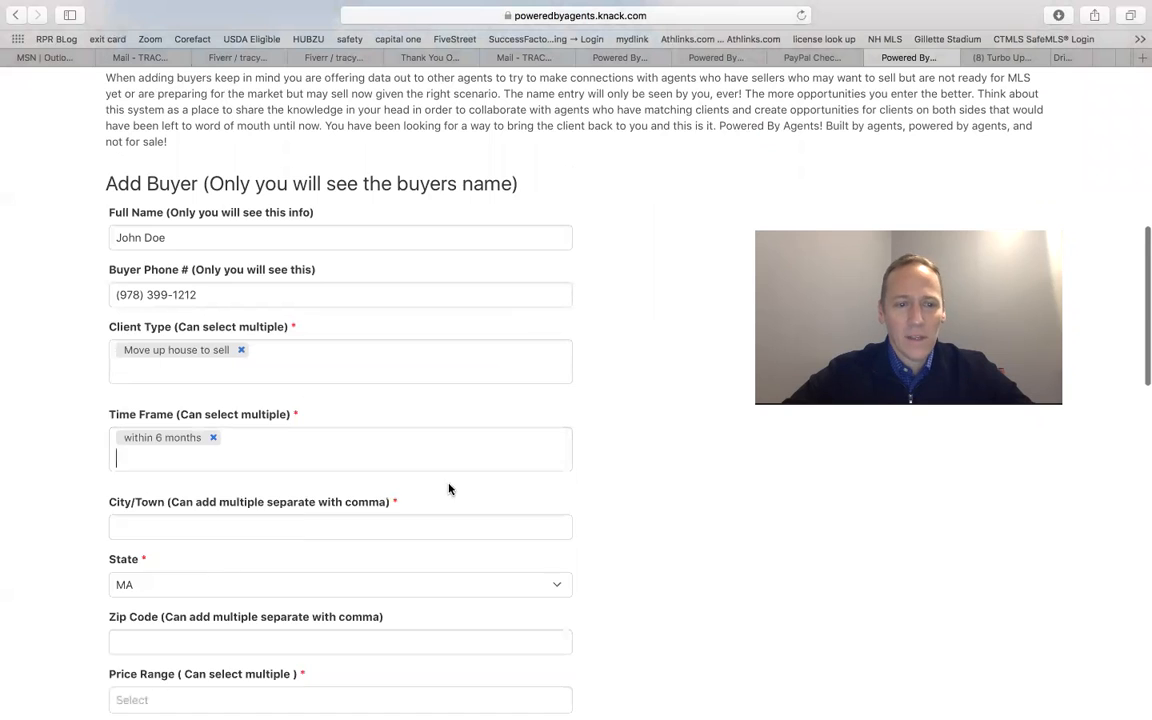
Step: Enter Shrewsbury, Medfield, Hopedale as the city/town
scroll(650, 512, down, 3)
click(411, 327)
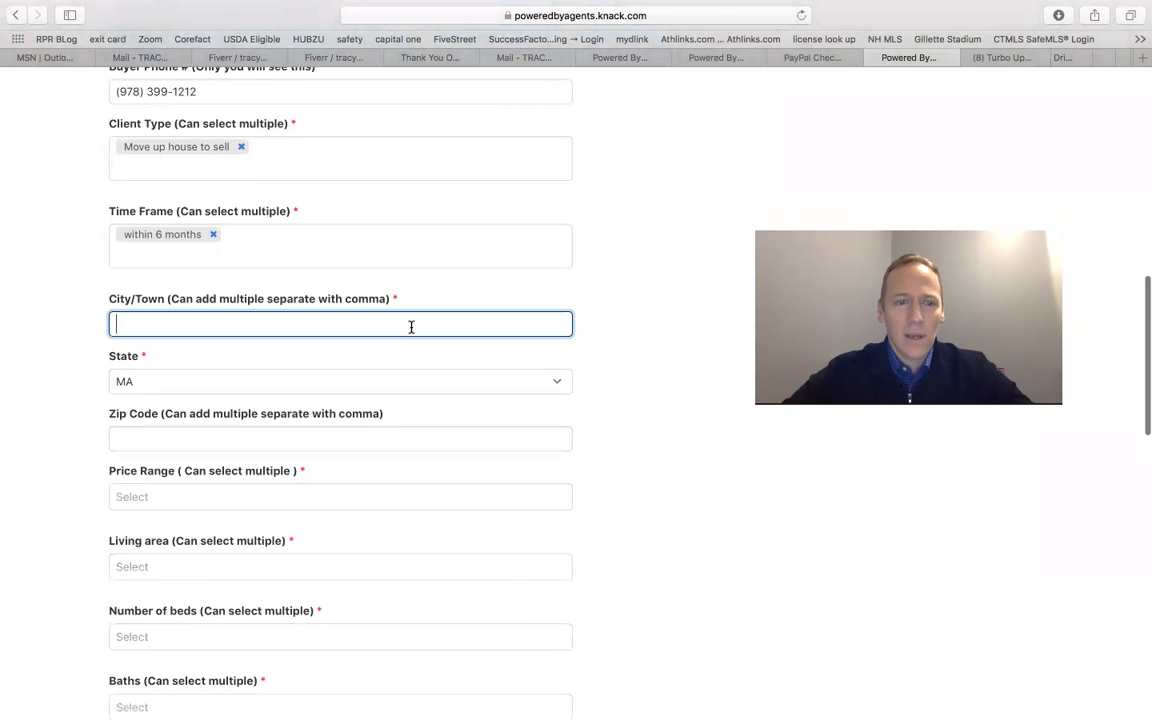
text(Shrews)
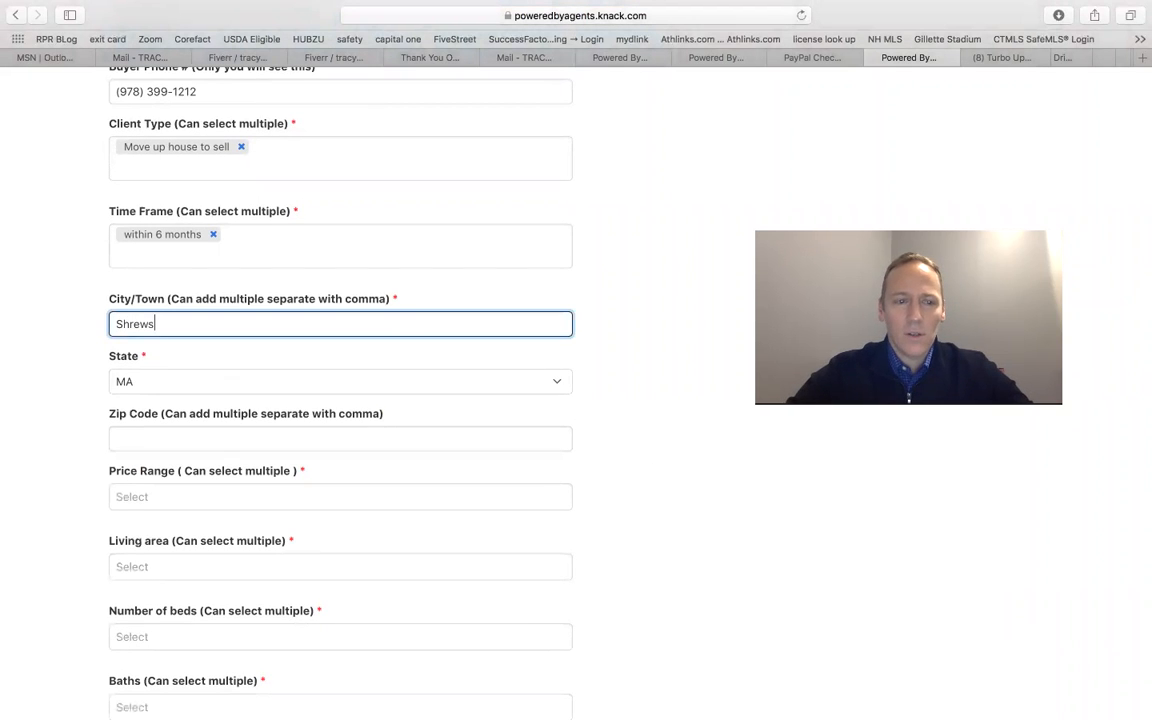
text(bury)
key(BackSpace)
key(BackSpace)
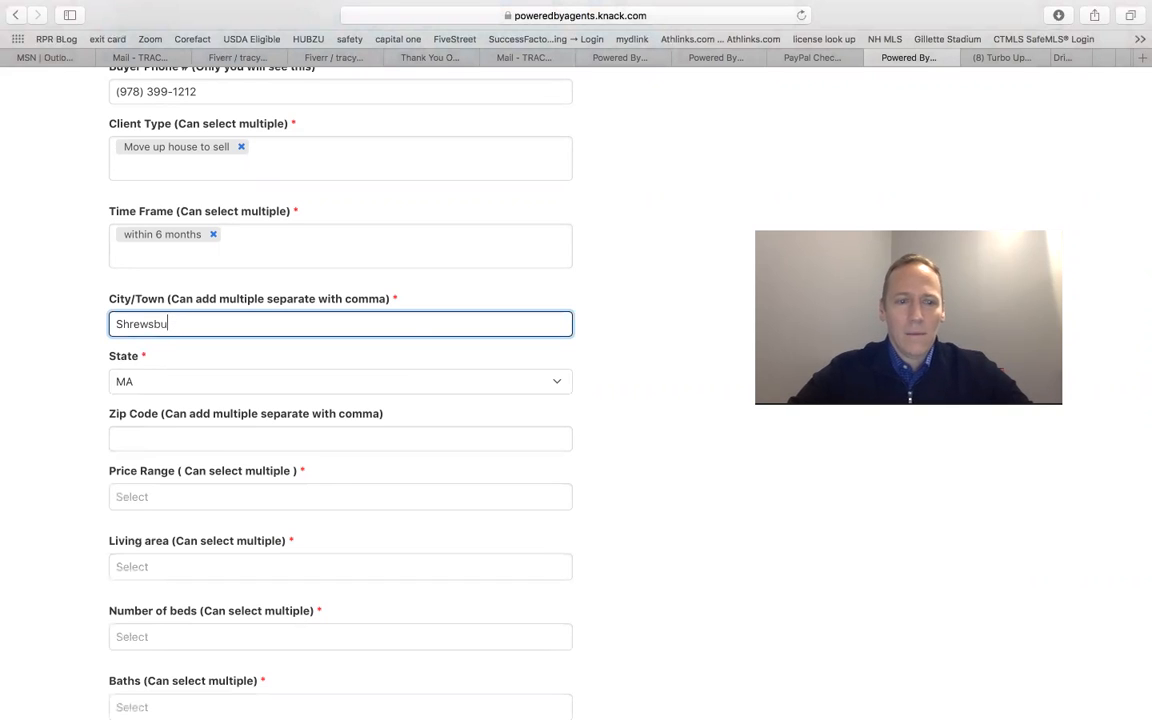
text(ury, Medfield, Hopedale)
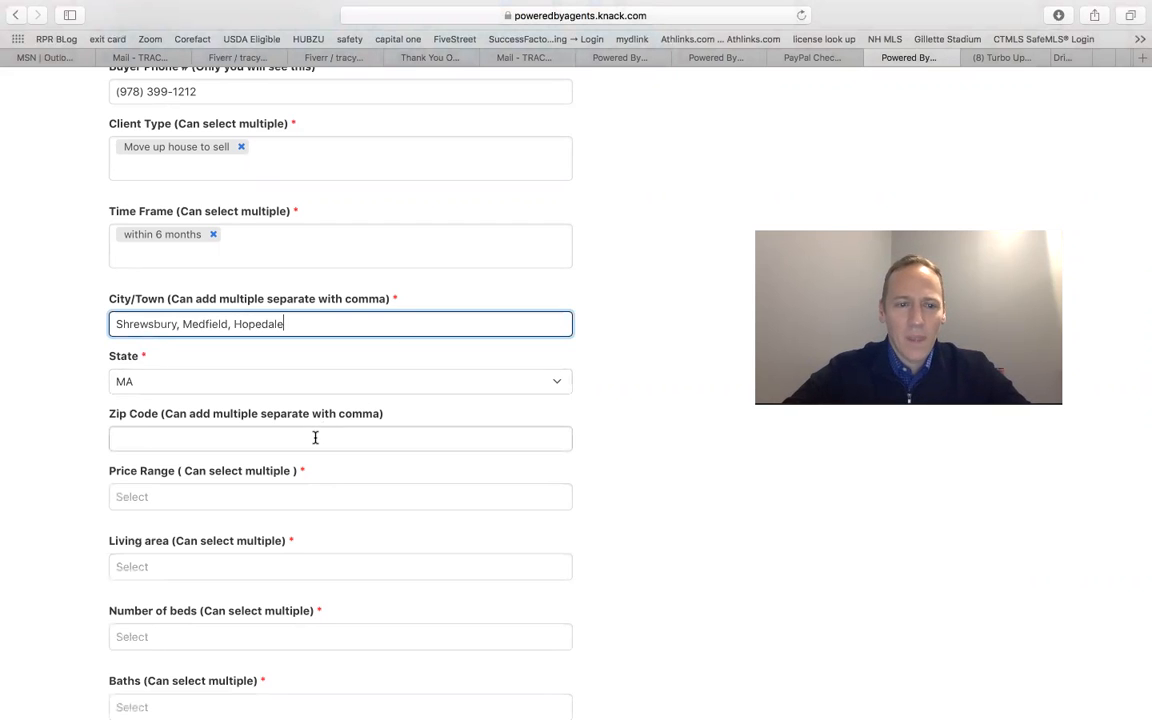
Step: Select price ranges $450,000-$500,000 and $500,000-$600,000
scroll(315, 437, down, 2)
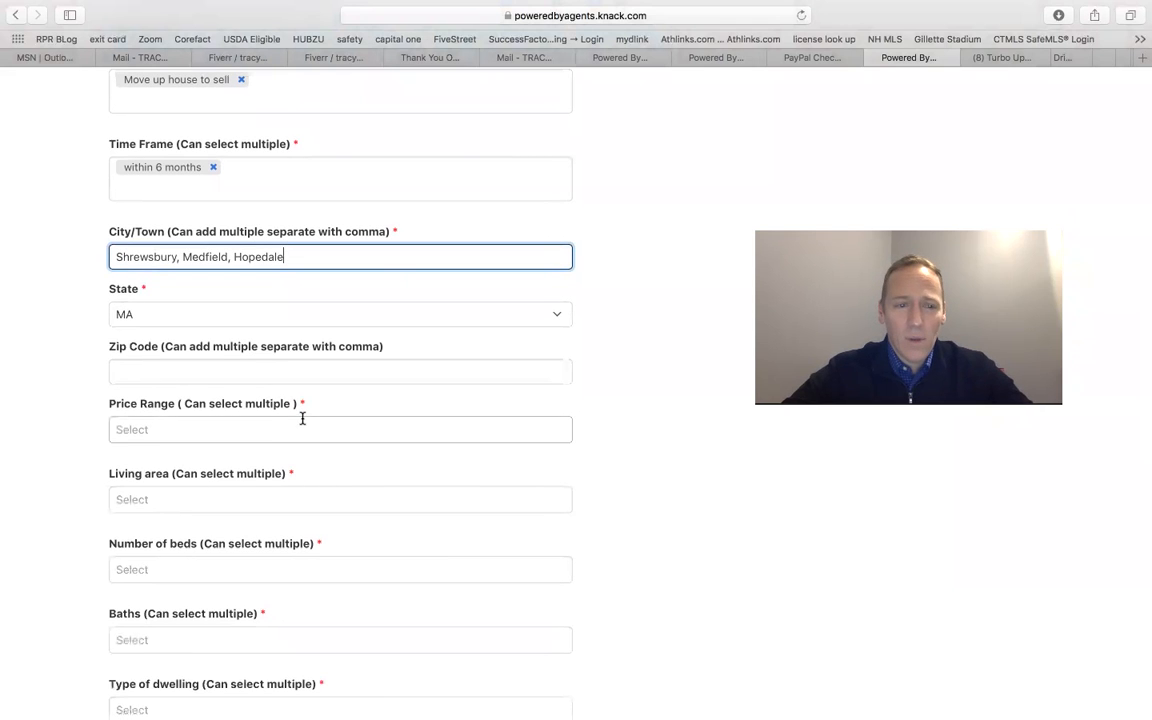
click(270, 427)
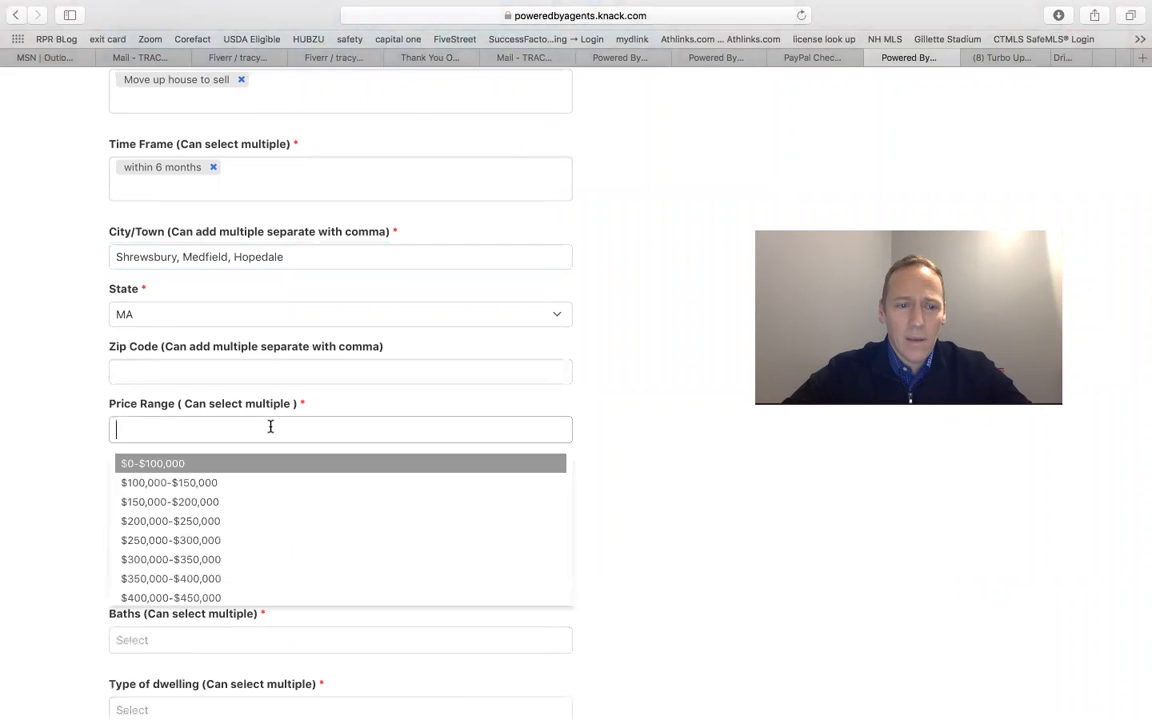
scroll(215, 590, down, 2)
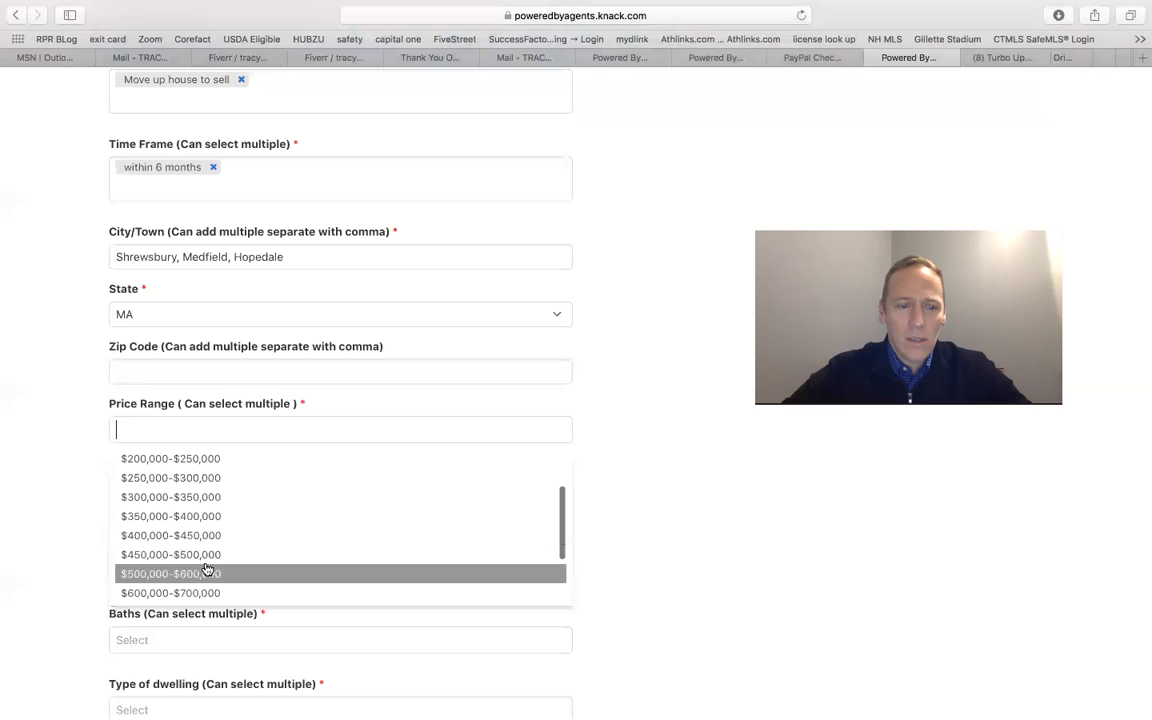
click(200, 566)
click(205, 519)
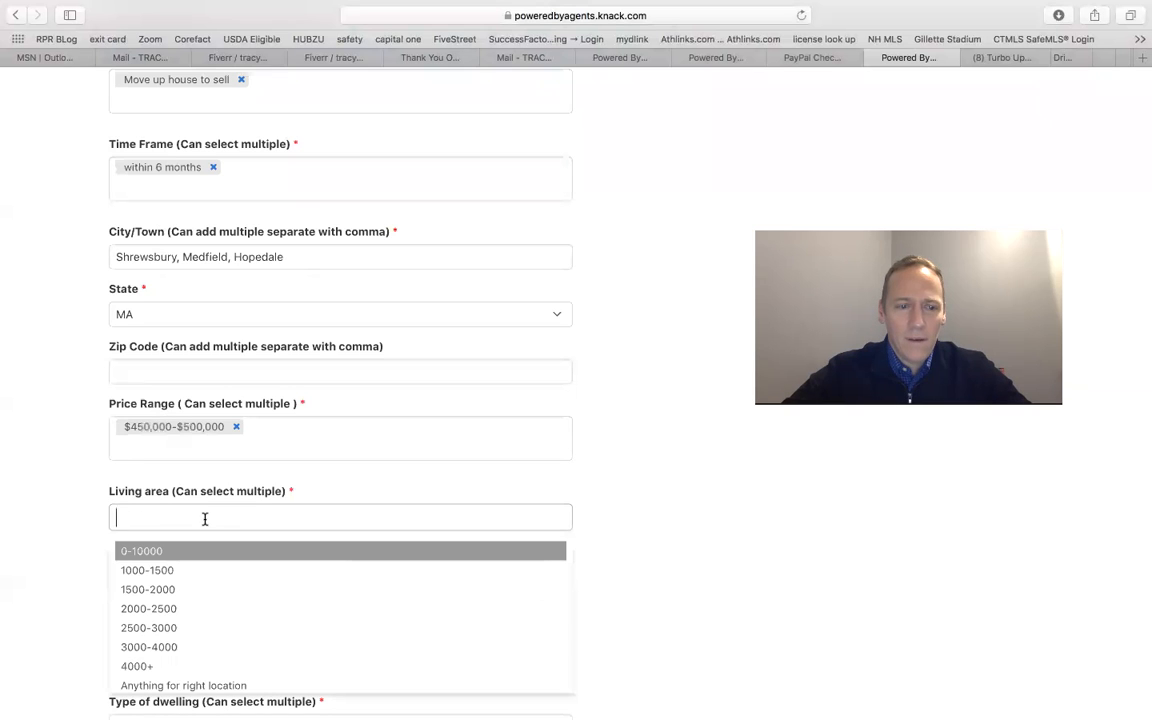
click(231, 450)
scroll(200, 595, down, 2)
click(199, 599)
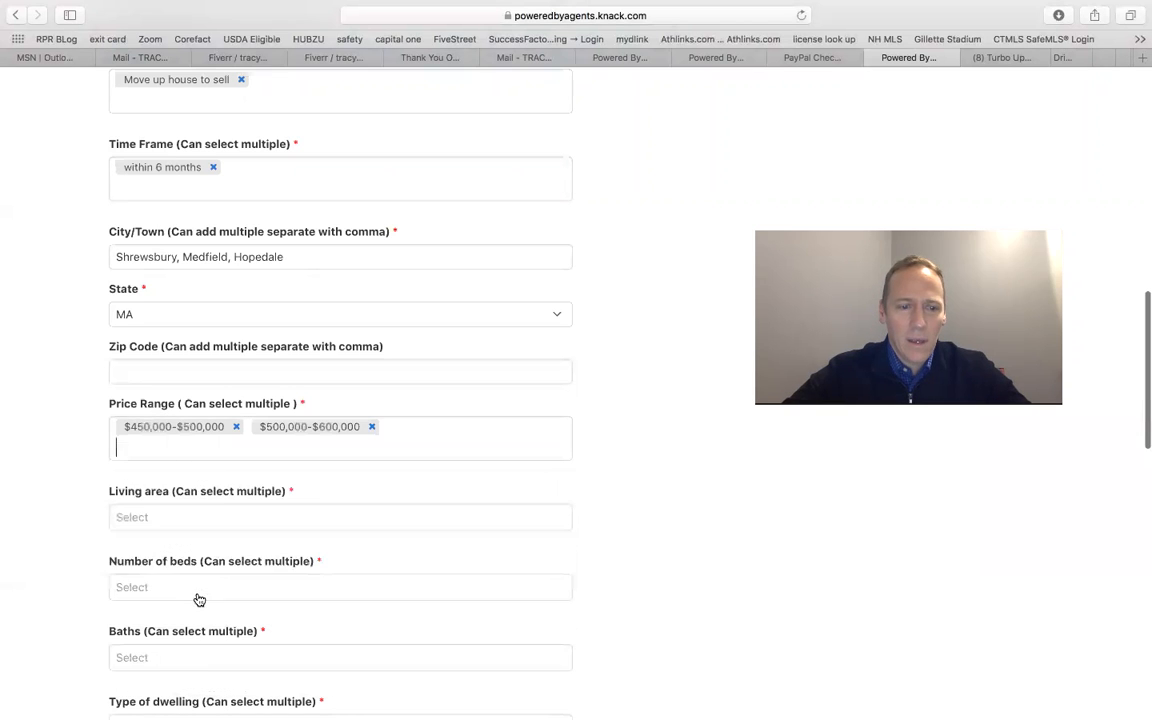
Step: Select living areas 2000-2500 and 2500-3000
click(198, 514)
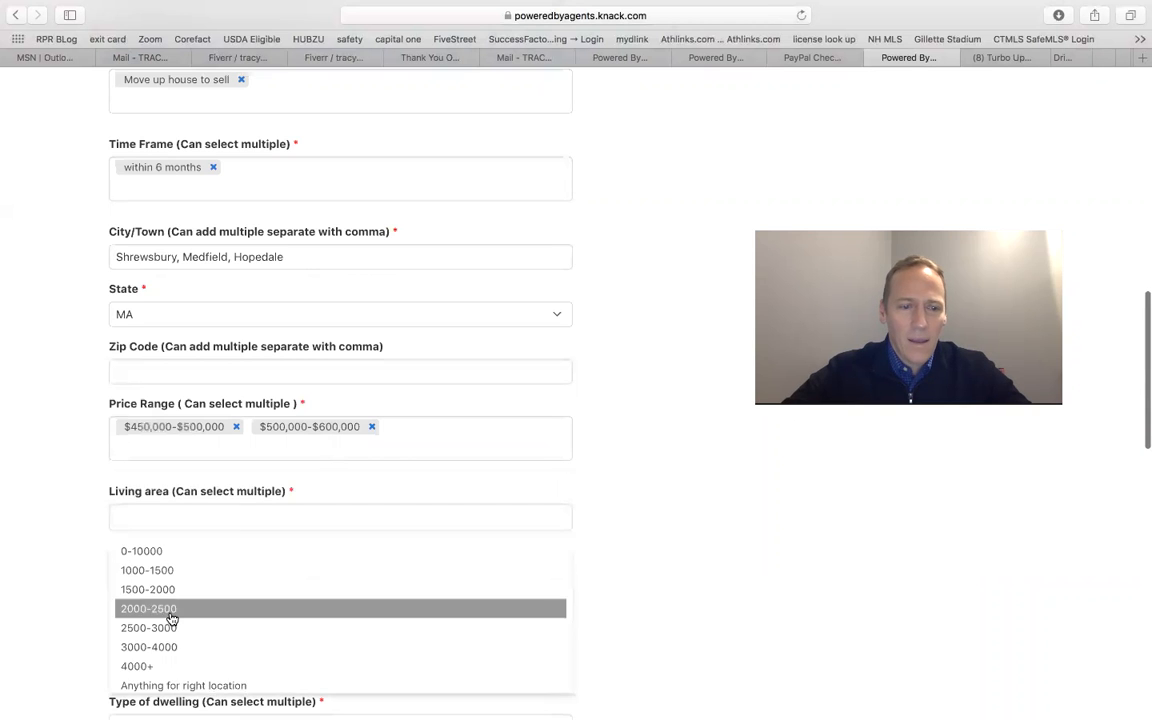
click(172, 619)
click(177, 534)
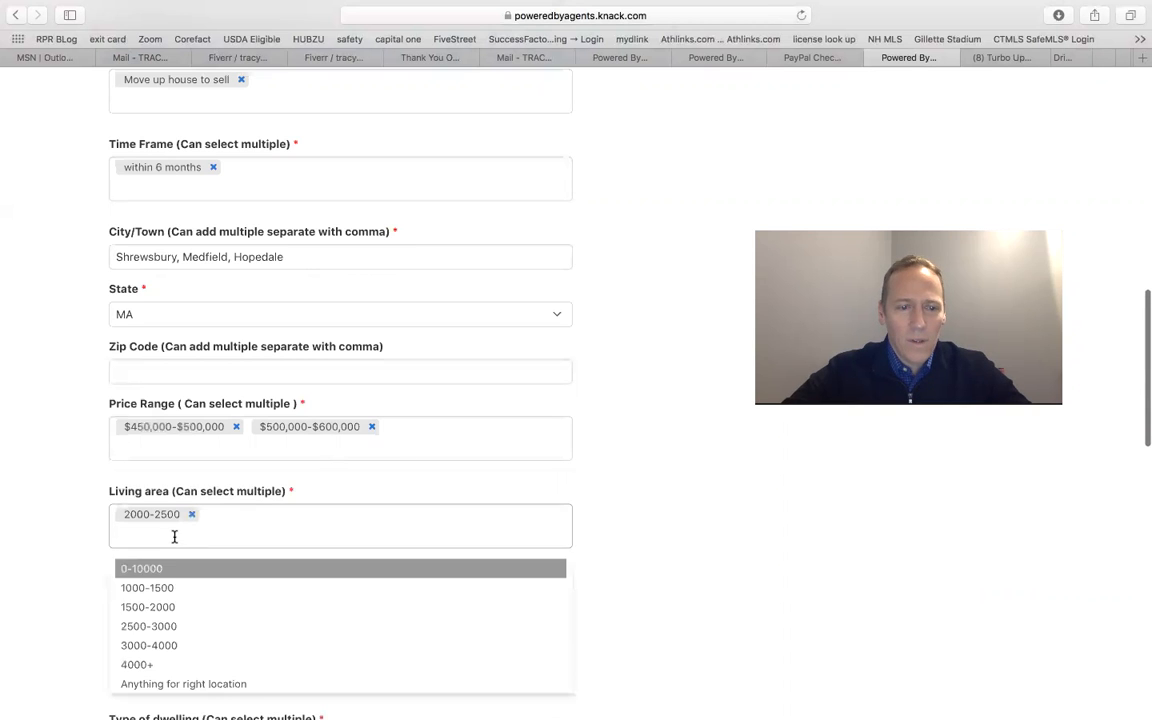
click(165, 627)
Step: Select 3 and 2 as the number of beds
scroll(620, 530, down, 5)
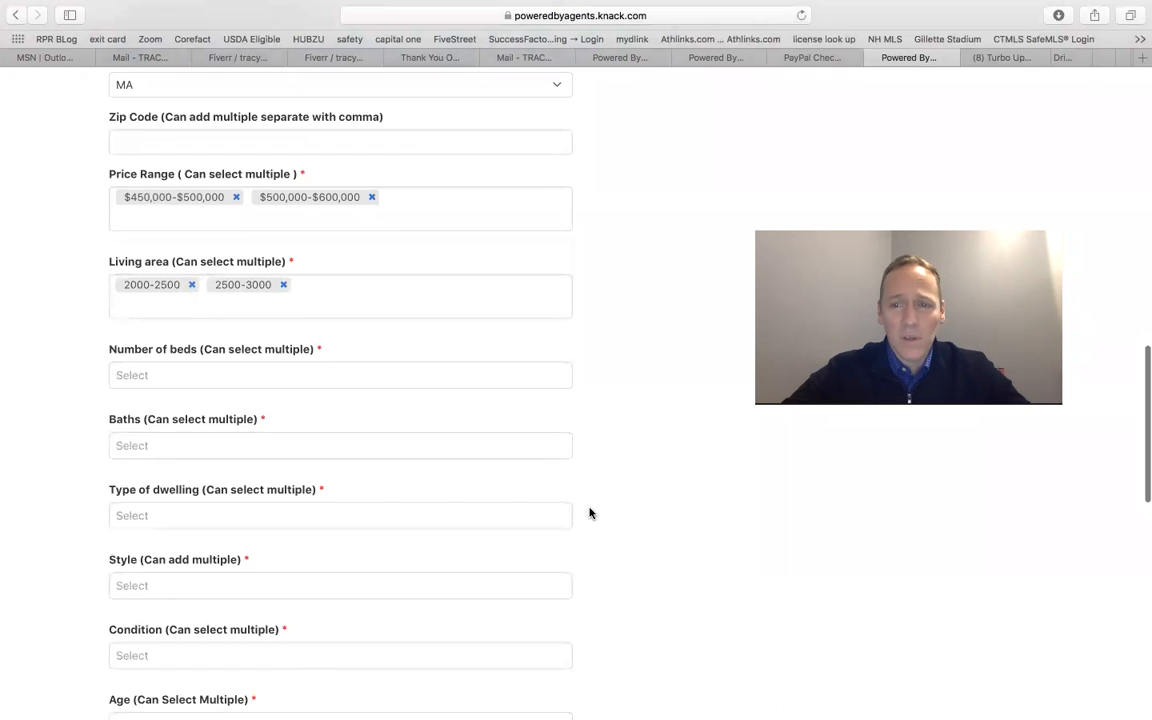
click(239, 370)
click(188, 450)
click(175, 393)
click(162, 448)
Step: Select 2-1/2 and 2 as the number of baths
scroll(251, 452, down, 2)
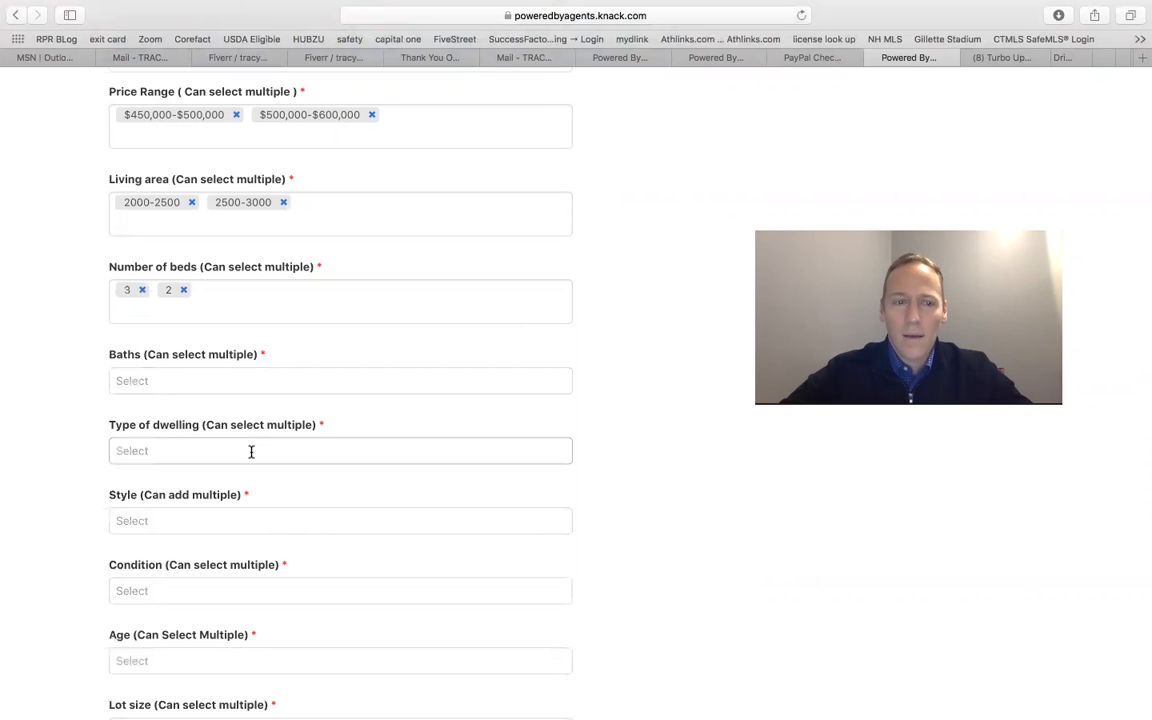
click(206, 381)
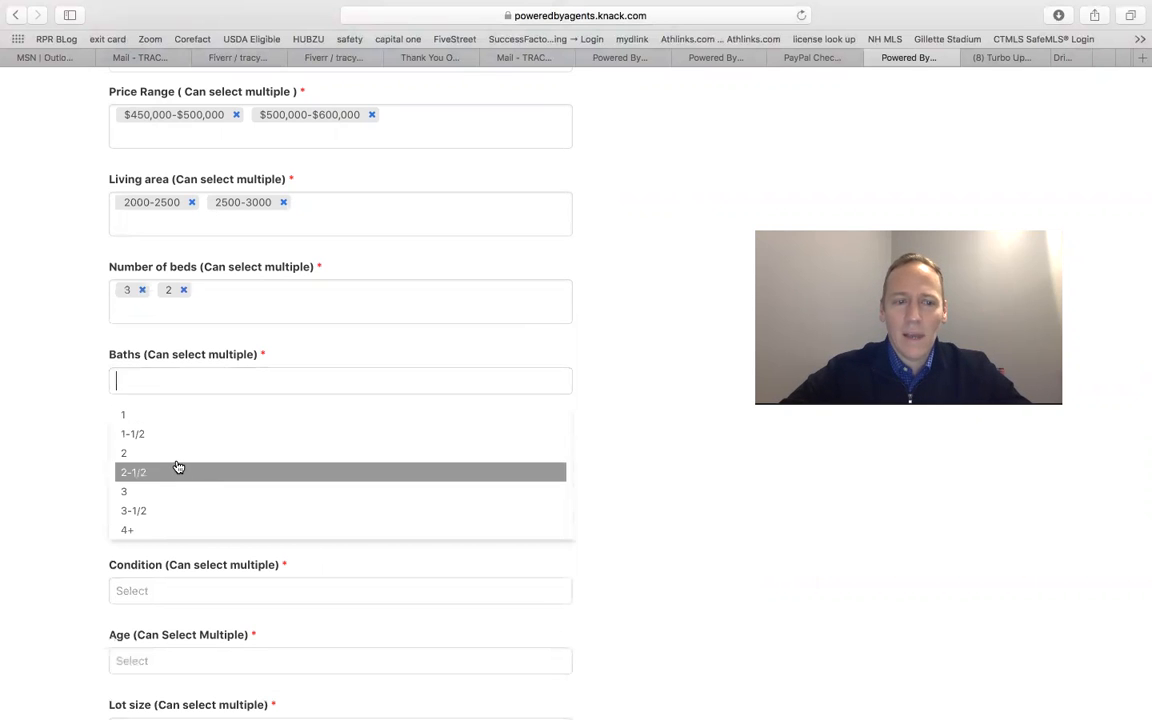
click(177, 467)
click(172, 406)
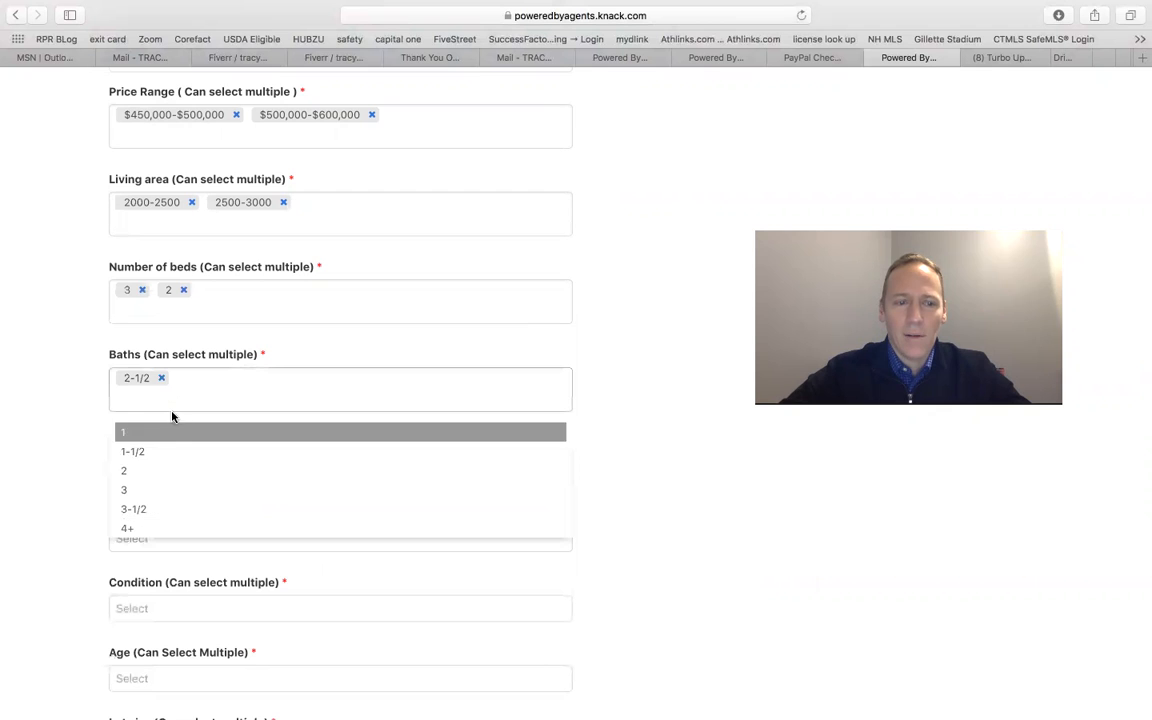
click(170, 476)
Step: Choose Single Family- Detached as the type of dwelling
scroll(165, 450, down, 2)
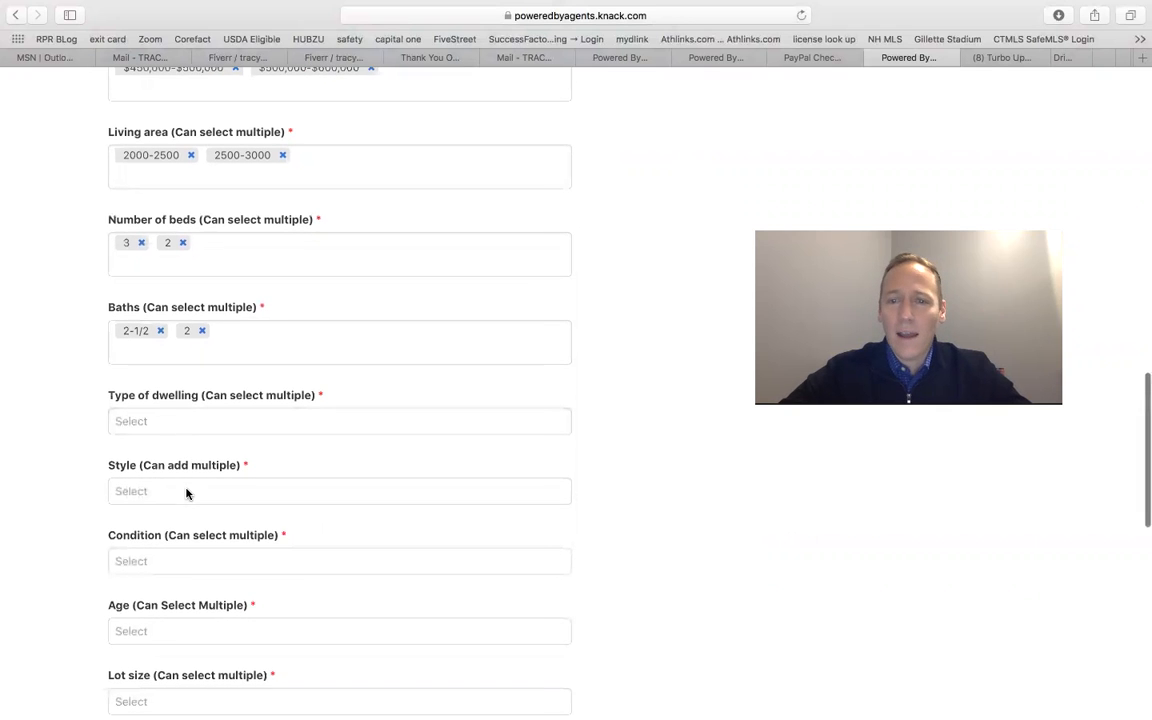
click(156, 420)
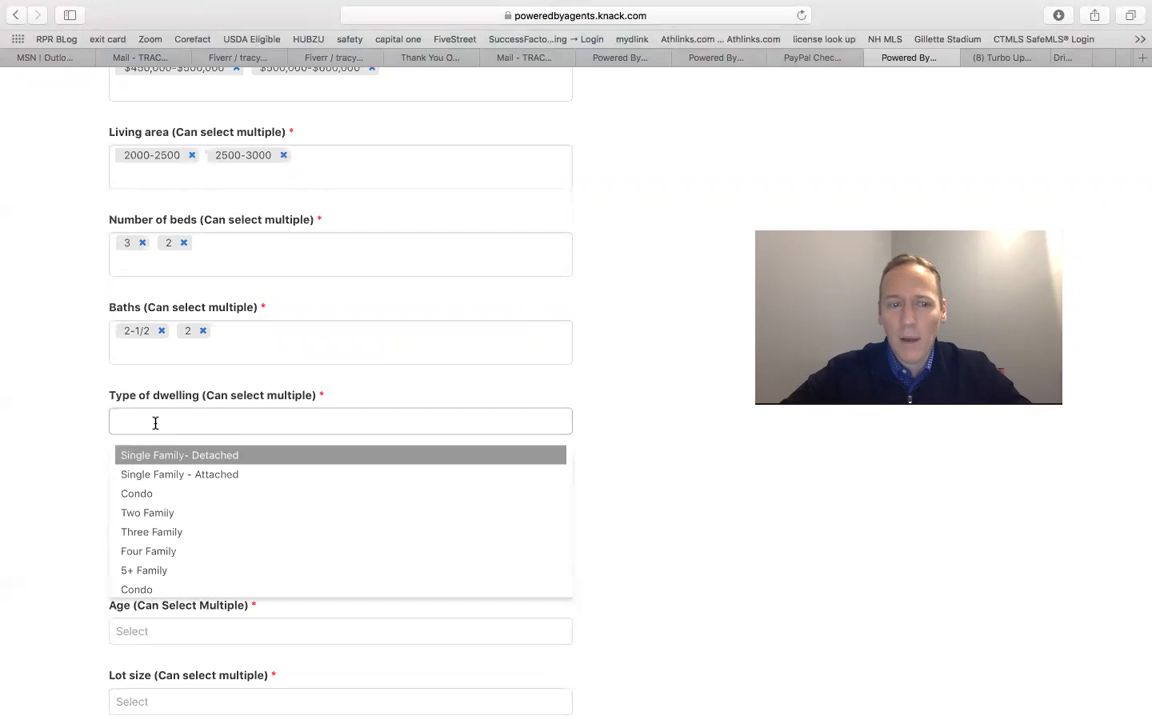
click(154, 459)
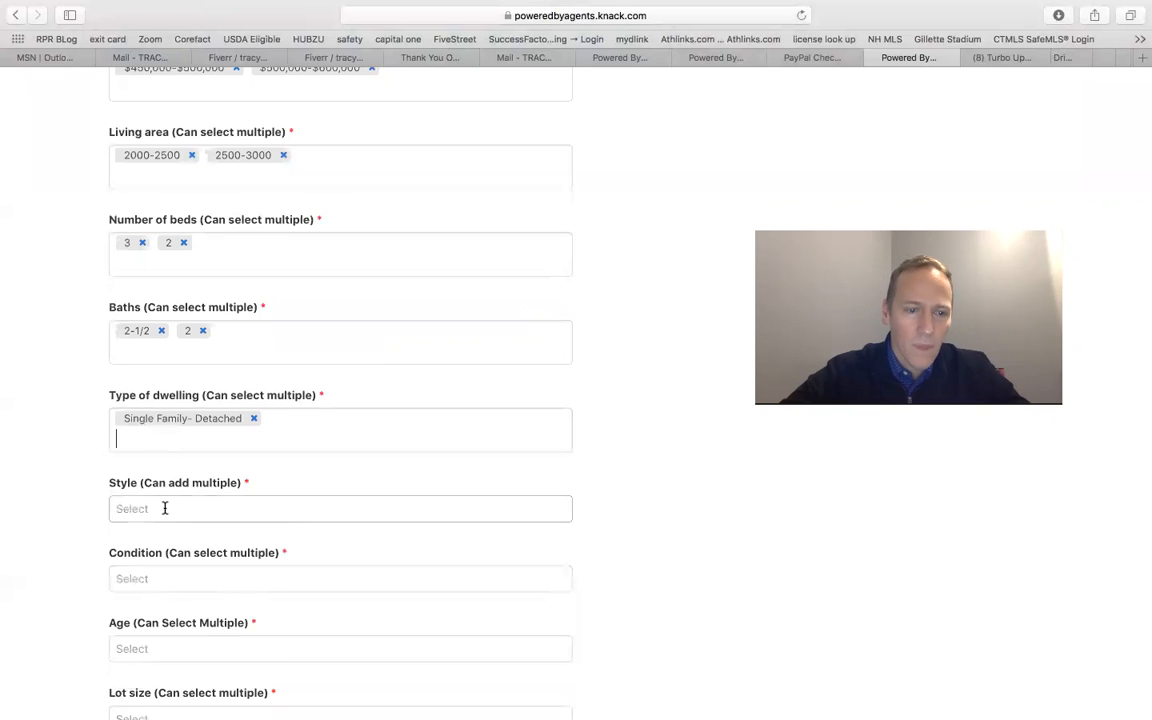
Step: Set the style to Colonial and the condition to Any condition
click(165, 508)
click(165, 545)
scroll(158, 500, down, 3)
click(149, 424)
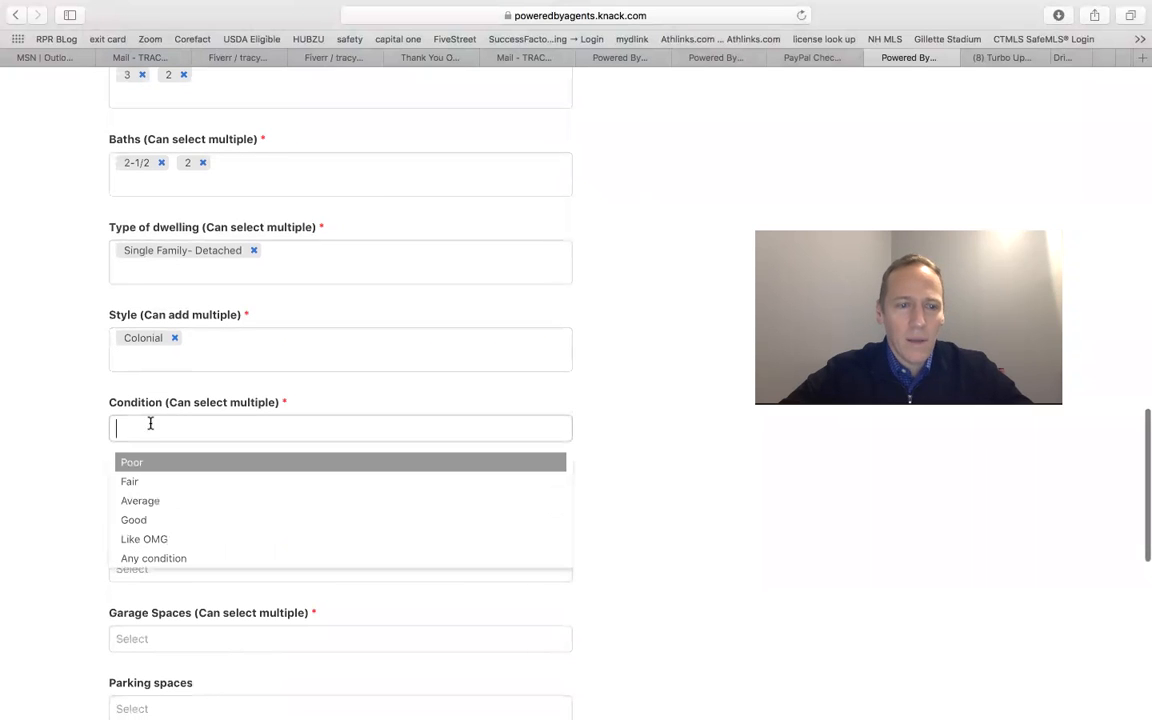
click(154, 558)
scroll(174, 517, down, 2)
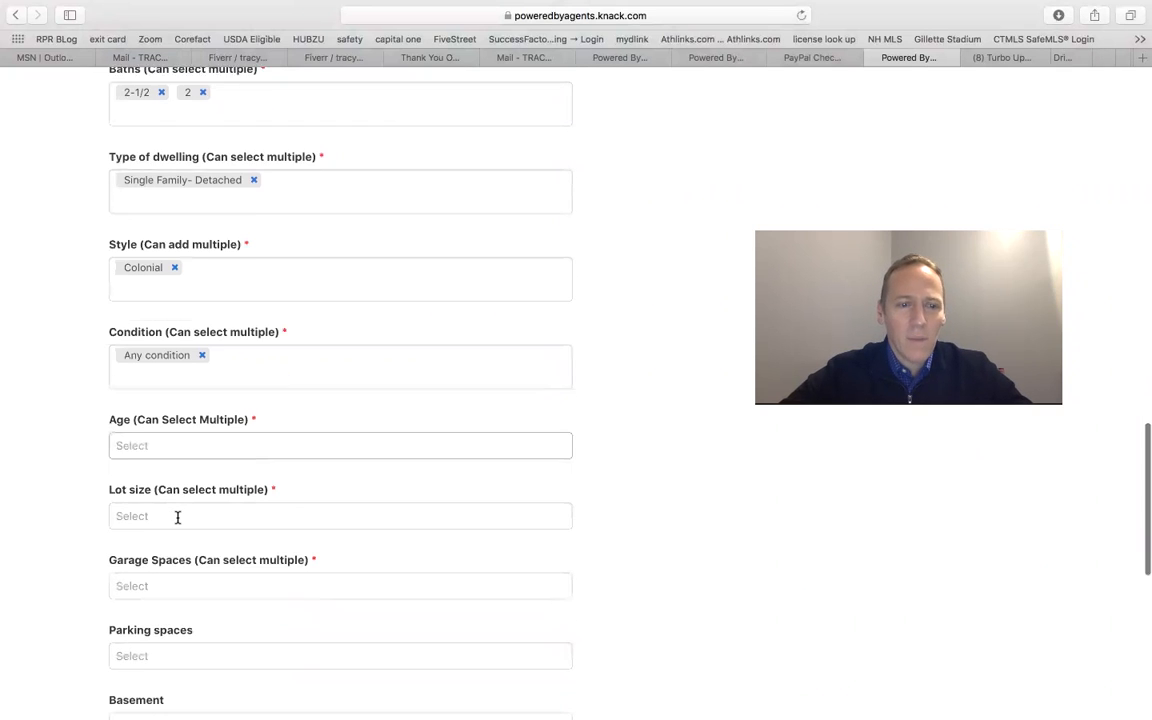
Step: Select Any age as the age of the home
click(160, 437)
scroll(162, 522, down, 3)
click(156, 604)
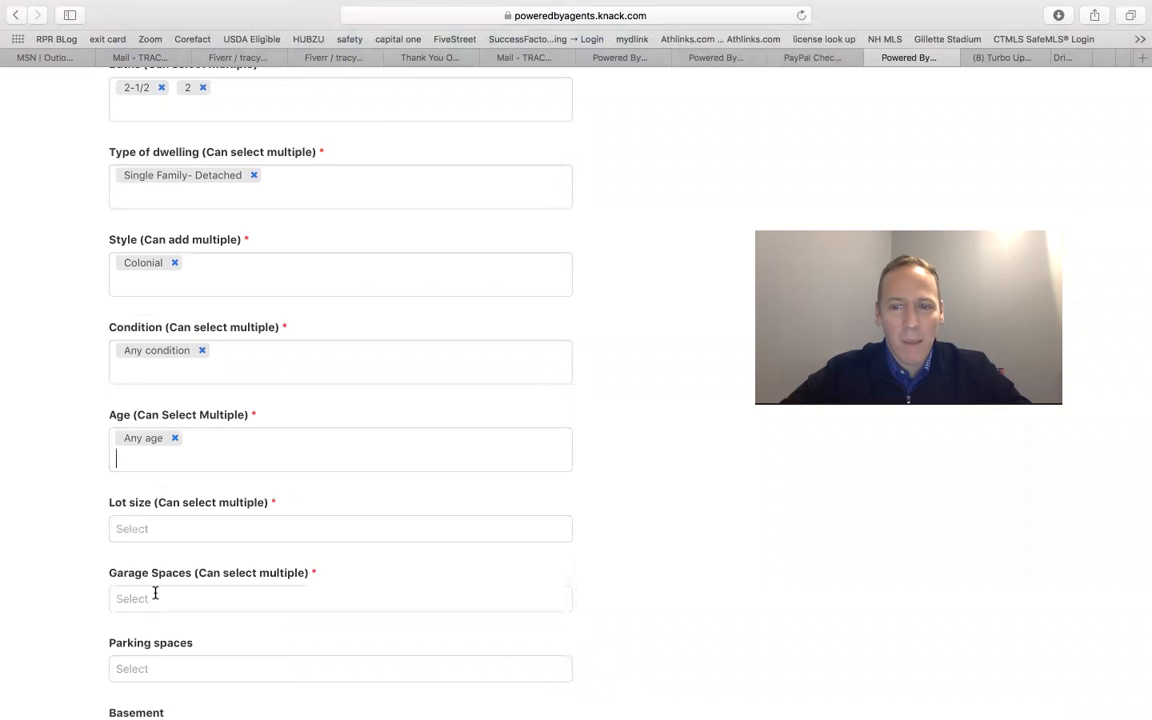
Step: Select .5-1, .1-.25 and .25-.5 as the lot sizes
scroll(180, 505, down, 3)
click(147, 368)
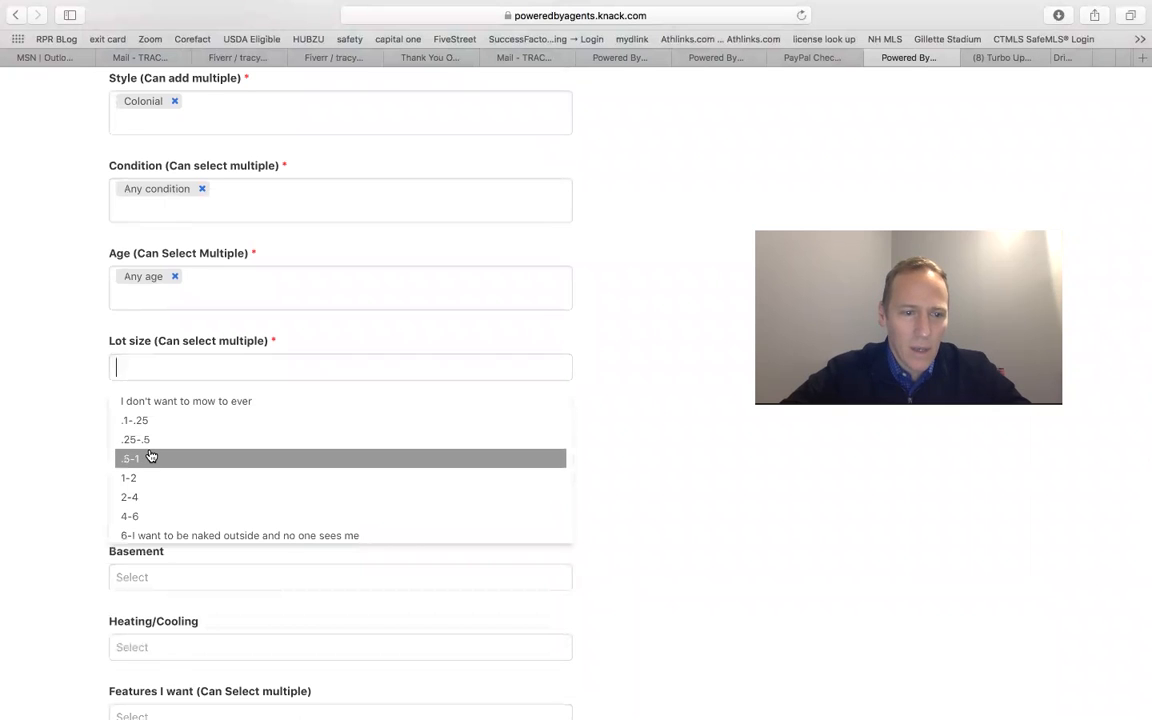
click(150, 458)
click(152, 388)
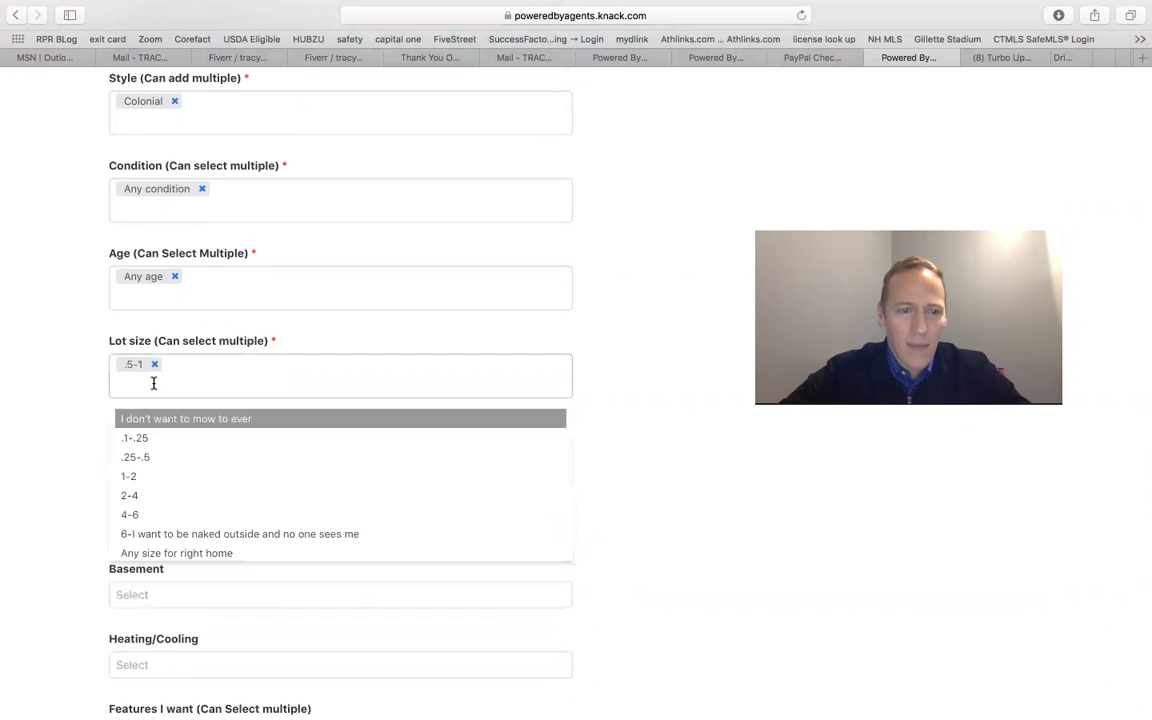
click(152, 446)
click(141, 388)
click(141, 440)
Step: Select 2 and 1 as the number of garage spaces
scroll(210, 460, down, 2)
click(175, 381)
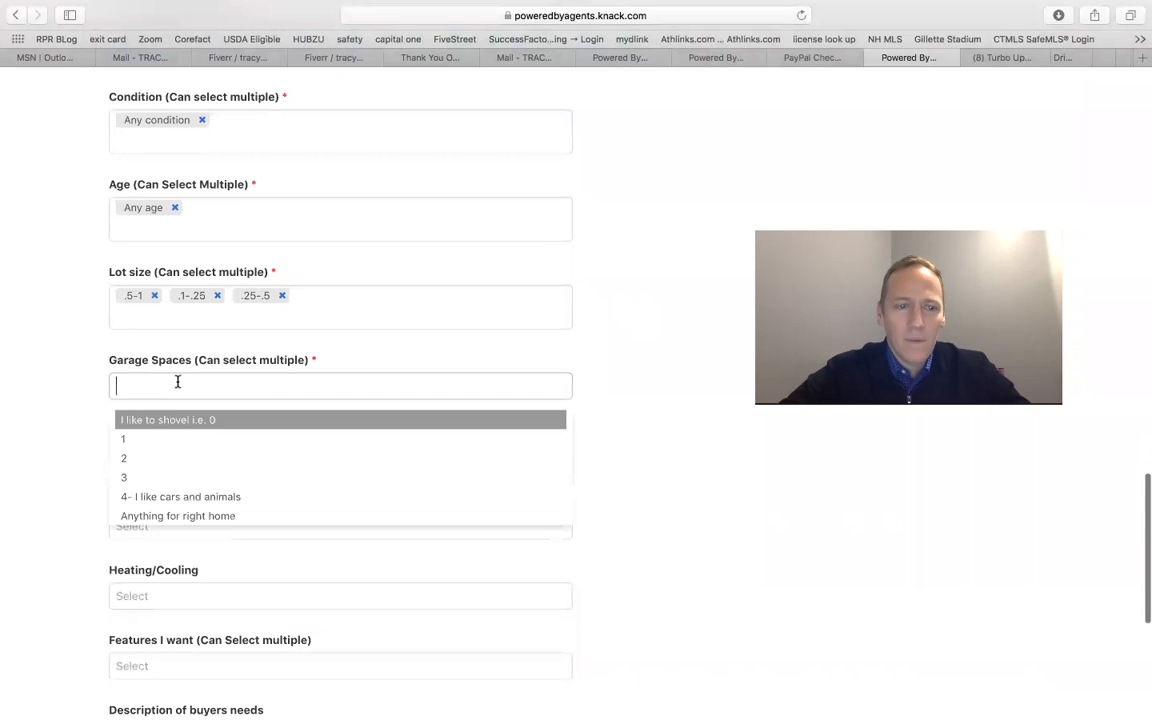
click(170, 460)
click(166, 425)
click(159, 440)
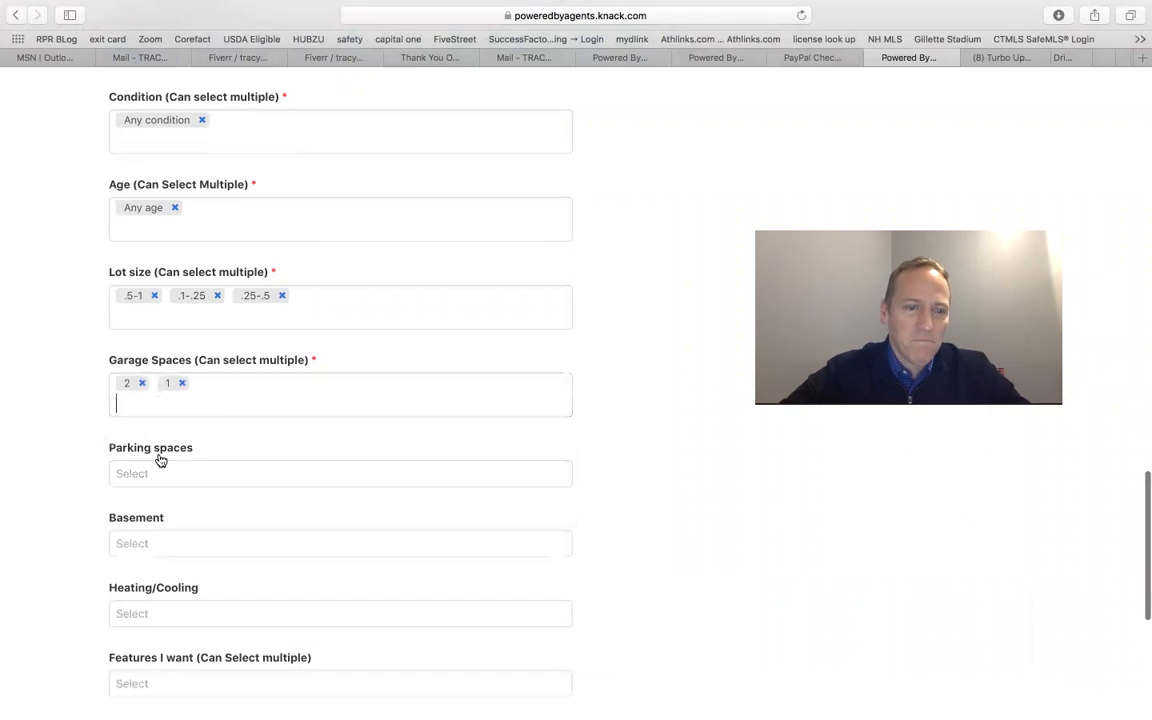
Step: Set the parking spaces to 1-2
scroll(234, 466, down, 3)
click(211, 386)
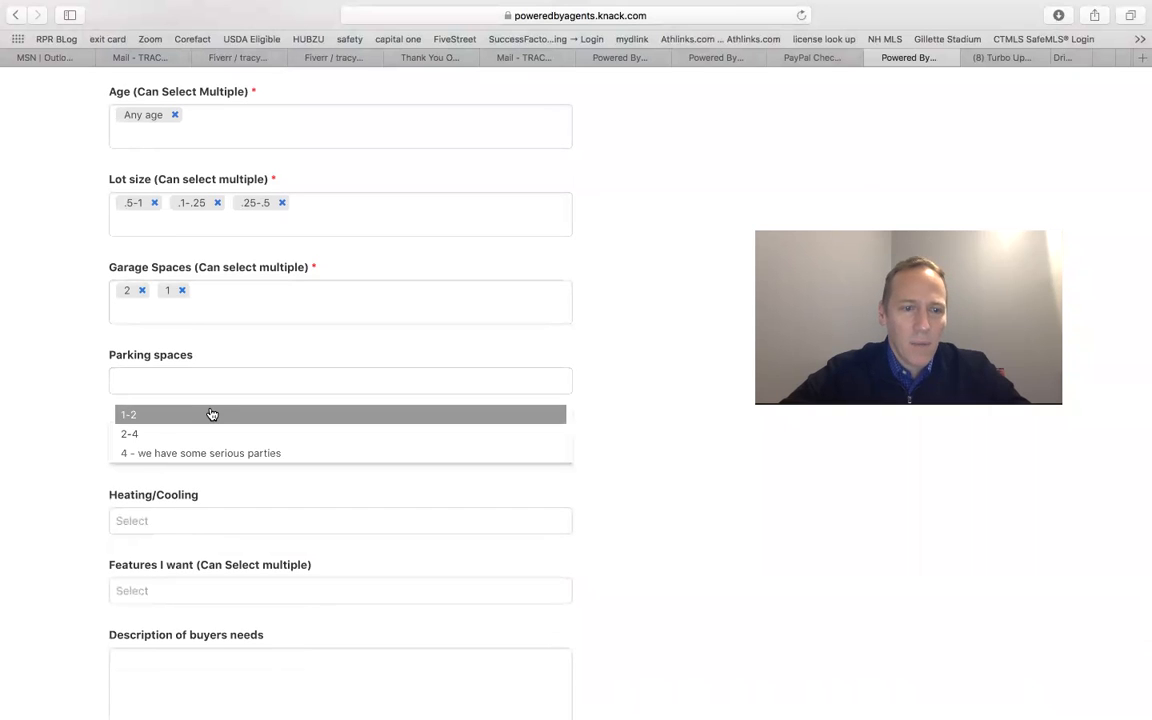
click(211, 413)
Step: Dismiss the birthday notifications and set the basement type to Full
click(195, 466)
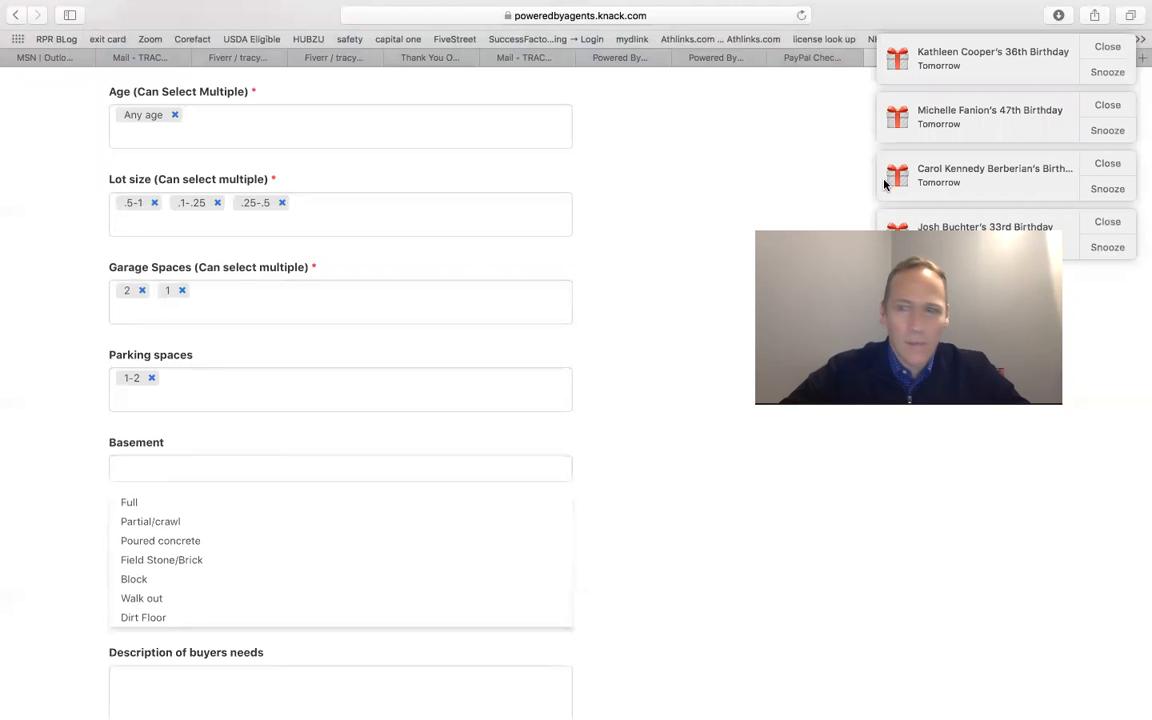
click(1110, 47)
click(1110, 50)
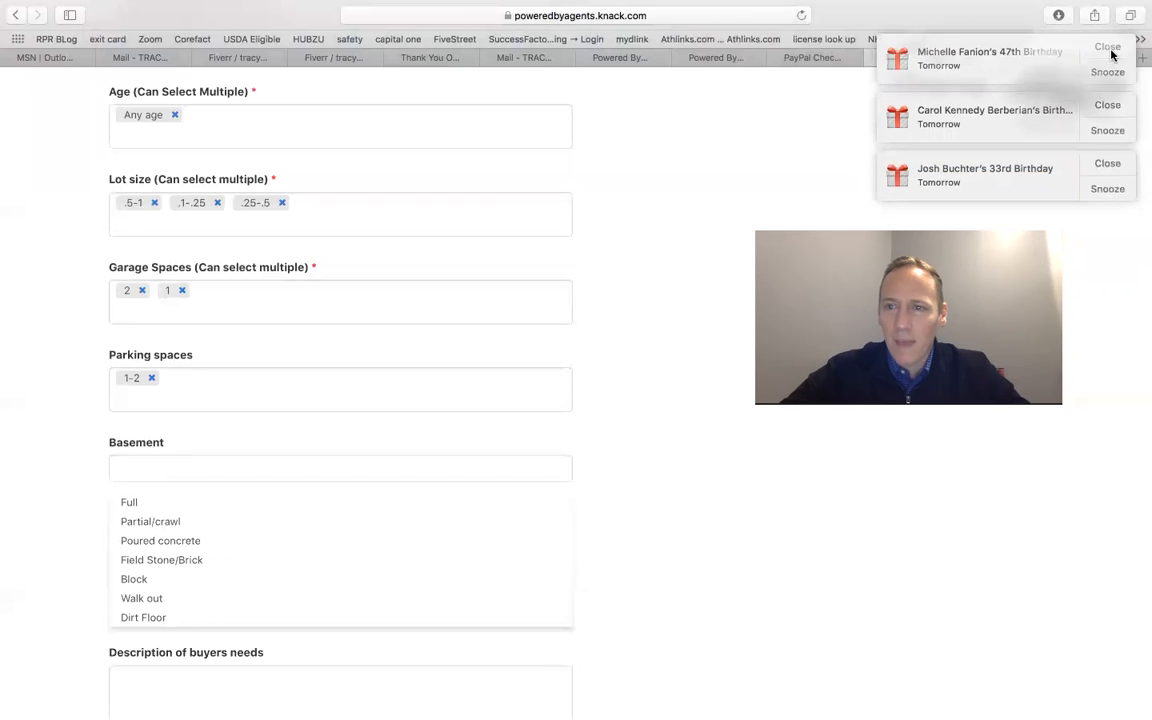
click(1107, 50)
click(1110, 50)
click(180, 504)
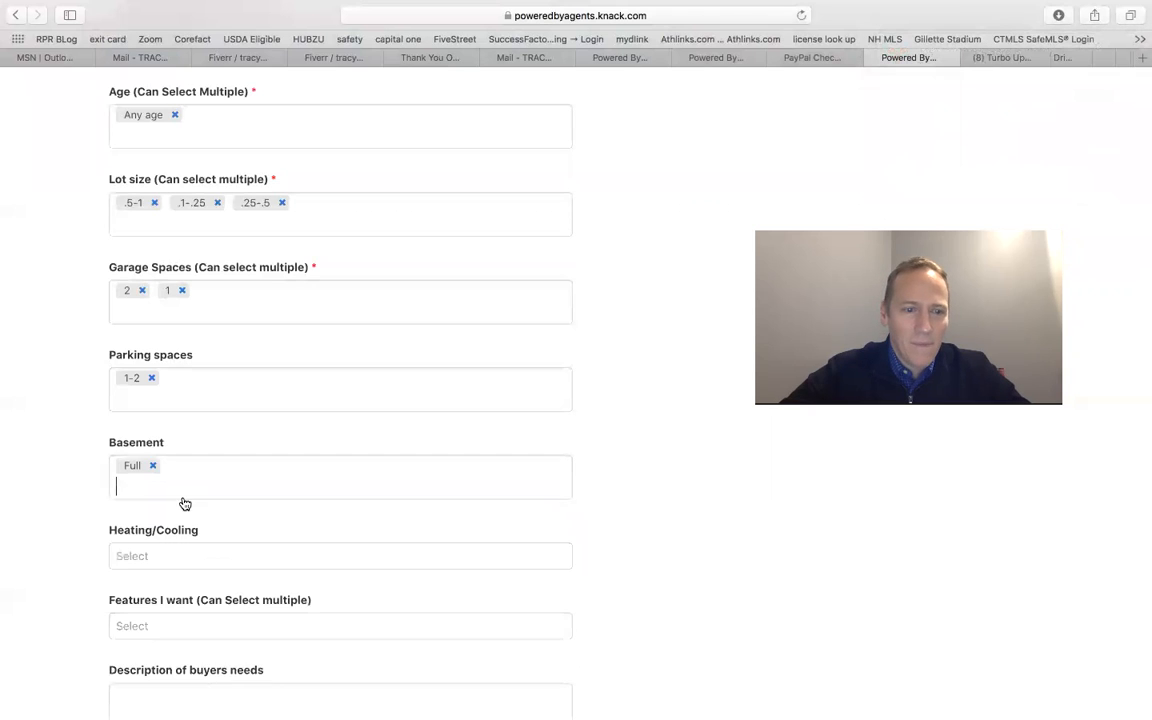
Step: Select HW Baseboard- Gas and Forced Air Gas for heating/cooling
scroll(195, 507, down, 1)
scroll(200, 505, down, 4)
click(172, 416)
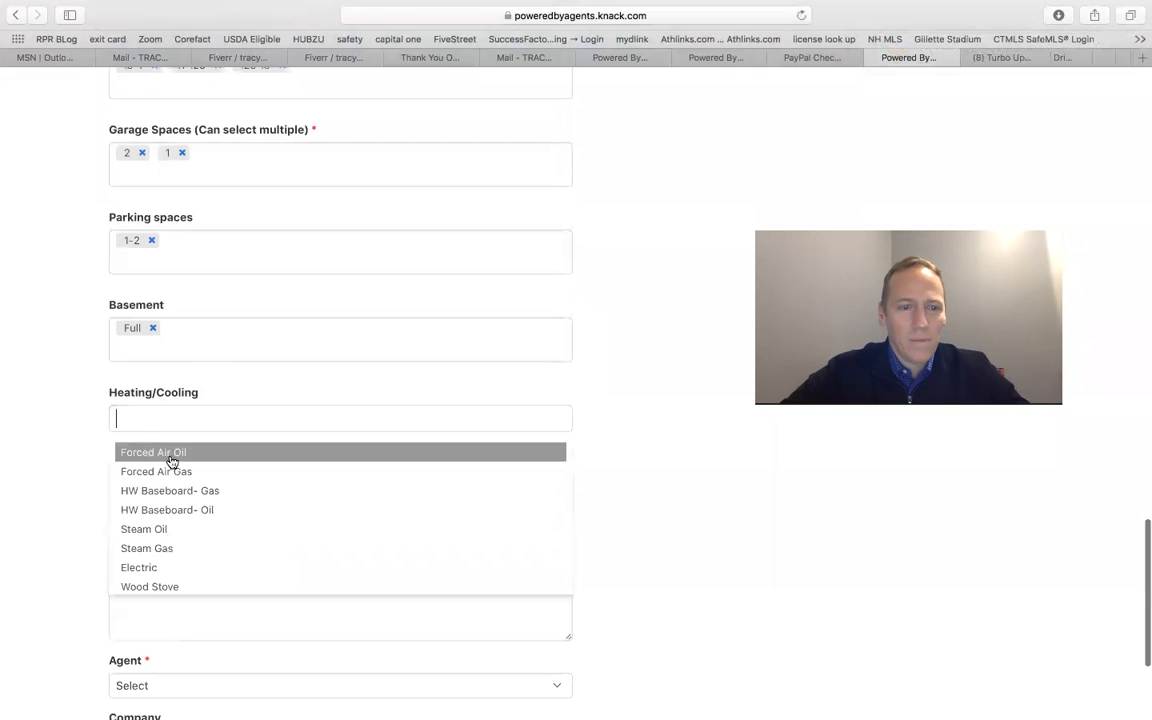
click(170, 492)
click(175, 427)
click(172, 487)
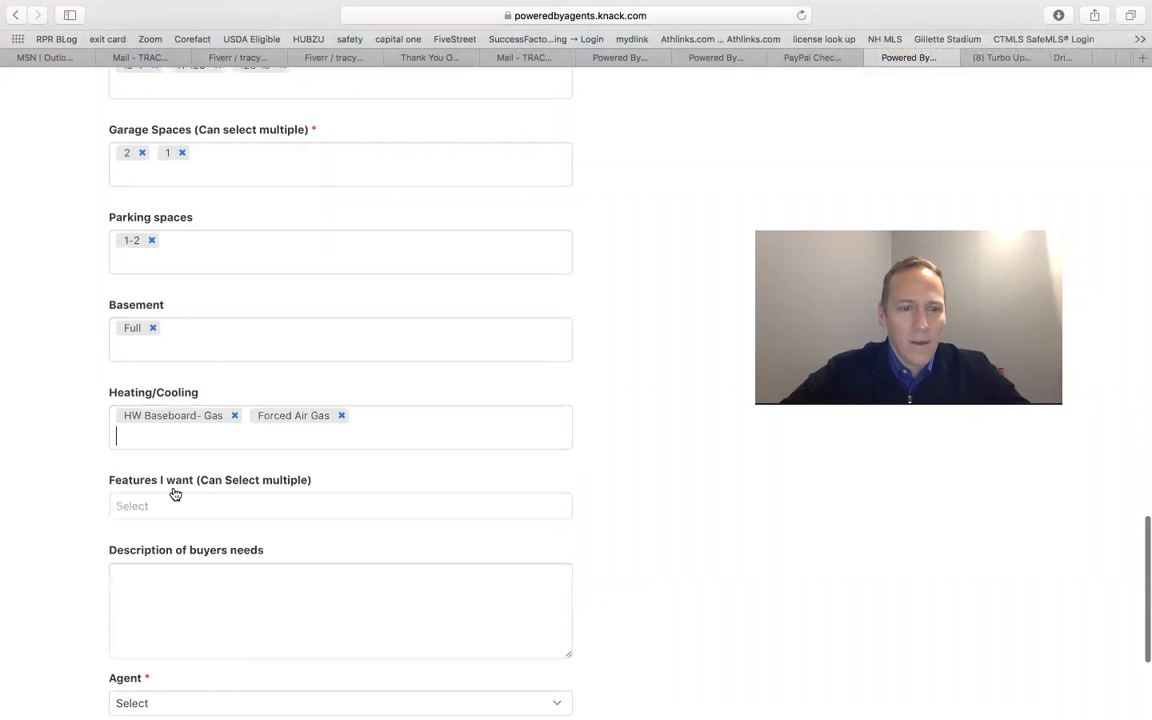
Step: Add Fireplace as a wanted feature
scroll(224, 517, down, 3)
click(193, 413)
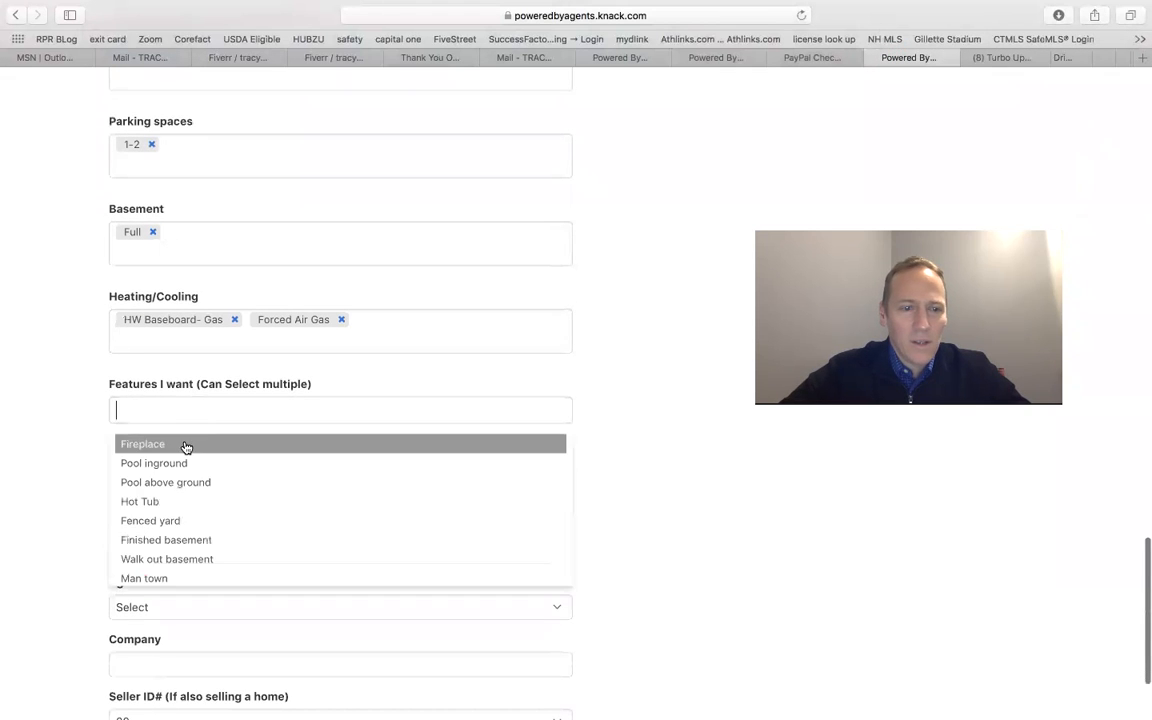
click(184, 446)
Step: Describe the buyer's needs as "Selling and moving east, looking Shrewsbury east"
scroll(183, 533, down, 2)
click(163, 477)
text(Selling and mo)
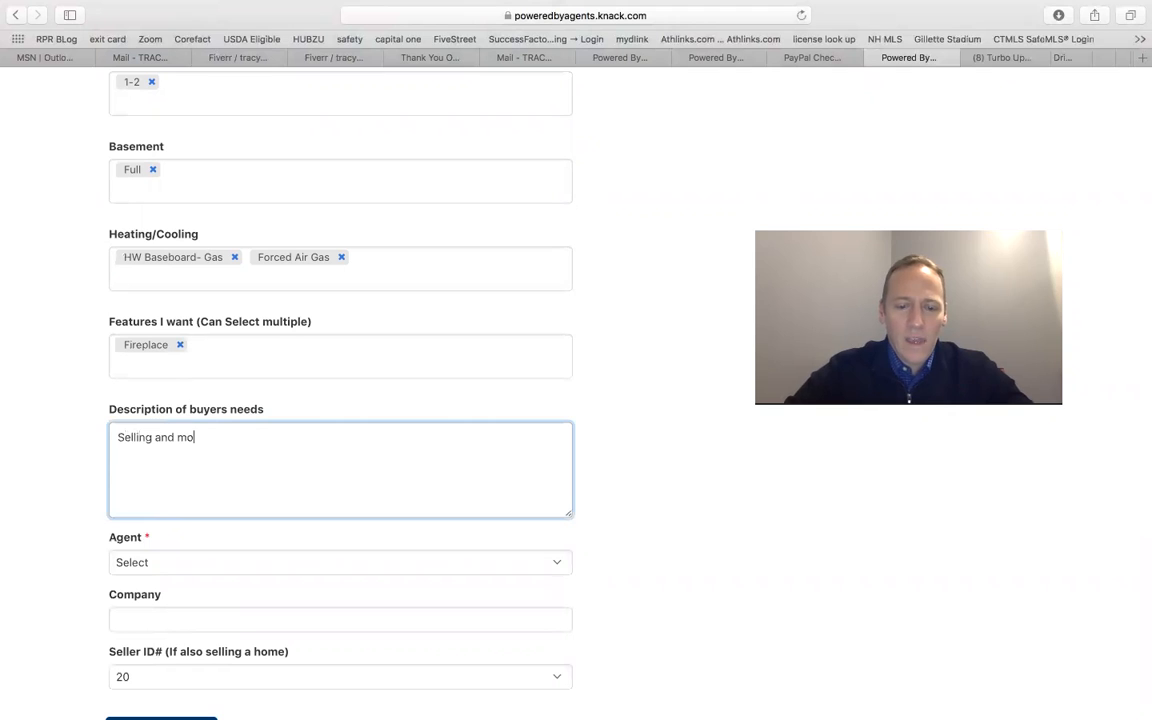
text(ving east, look)
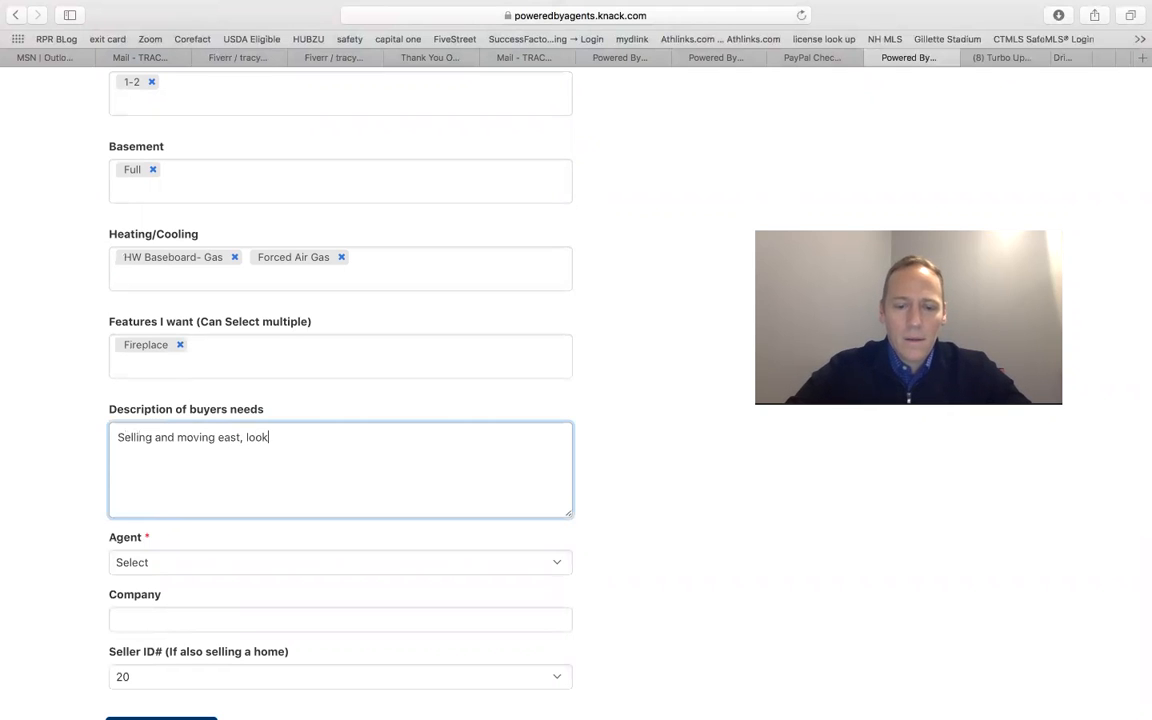
text(ing Shre)
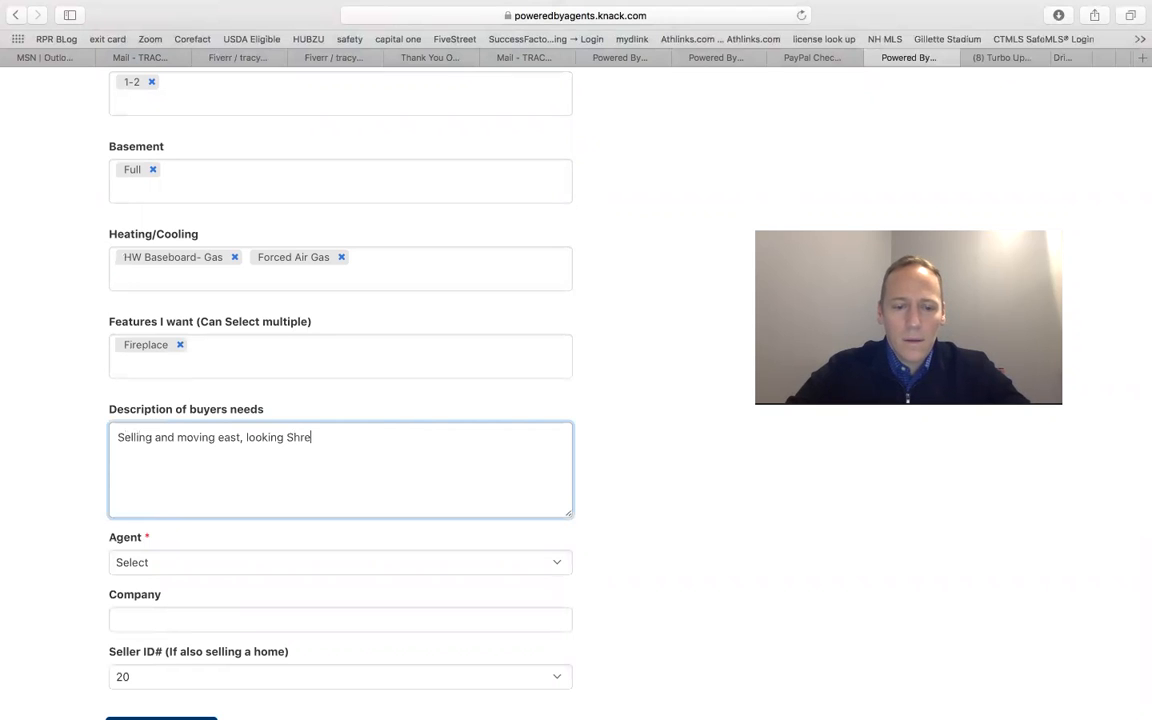
text(sbu)
key(BackSpace)
key(BackSpace)
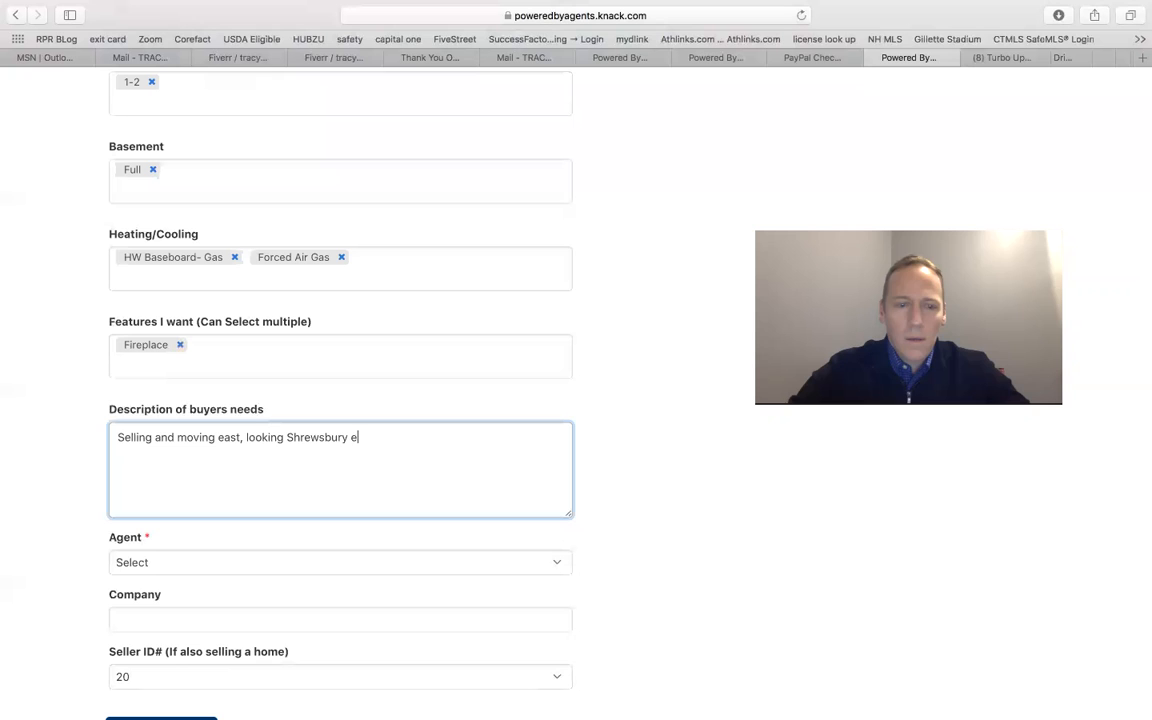
Step: Assign the buyer to the logged-in agent
scroll(190, 468, down, 3)
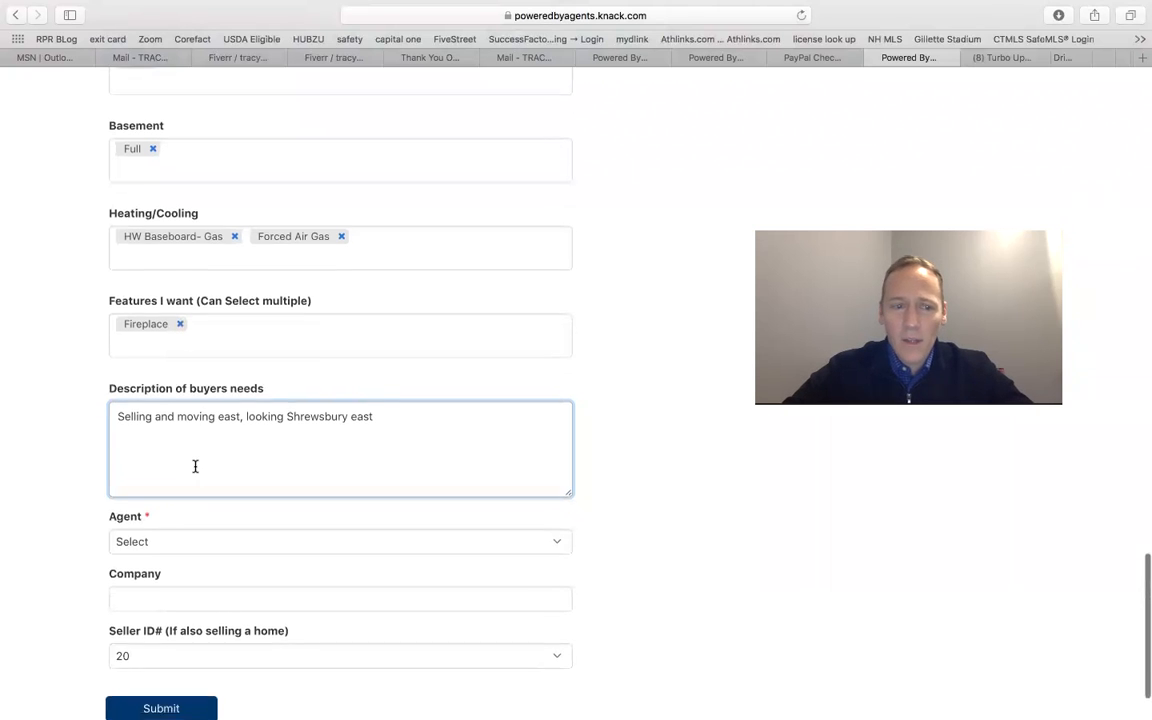
click(194, 463)
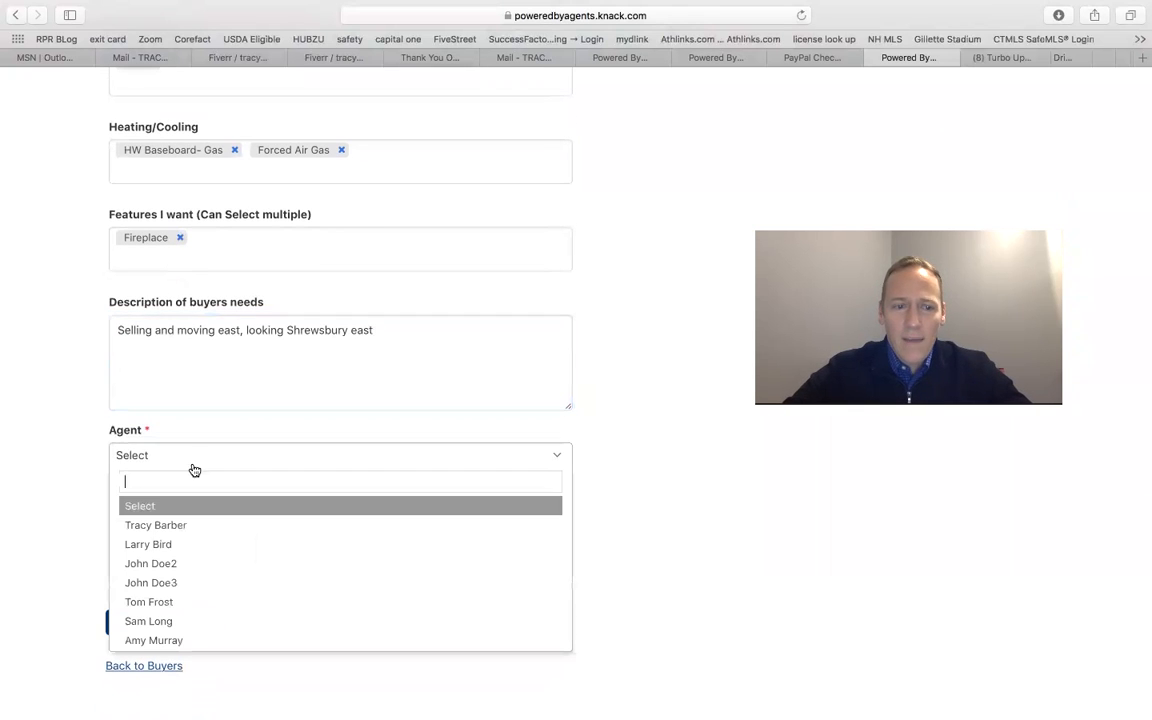
click(175, 526)
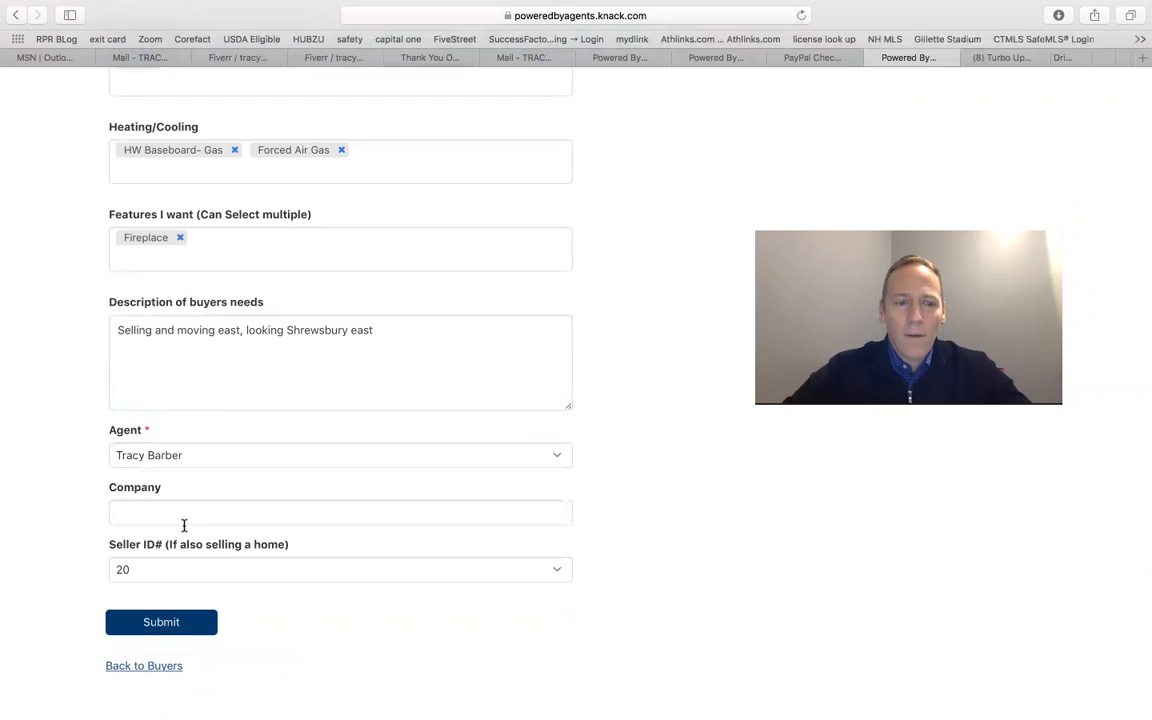
Step: Enter The Lux Group as the company and submit the buyer form
click(179, 505)
text(The)
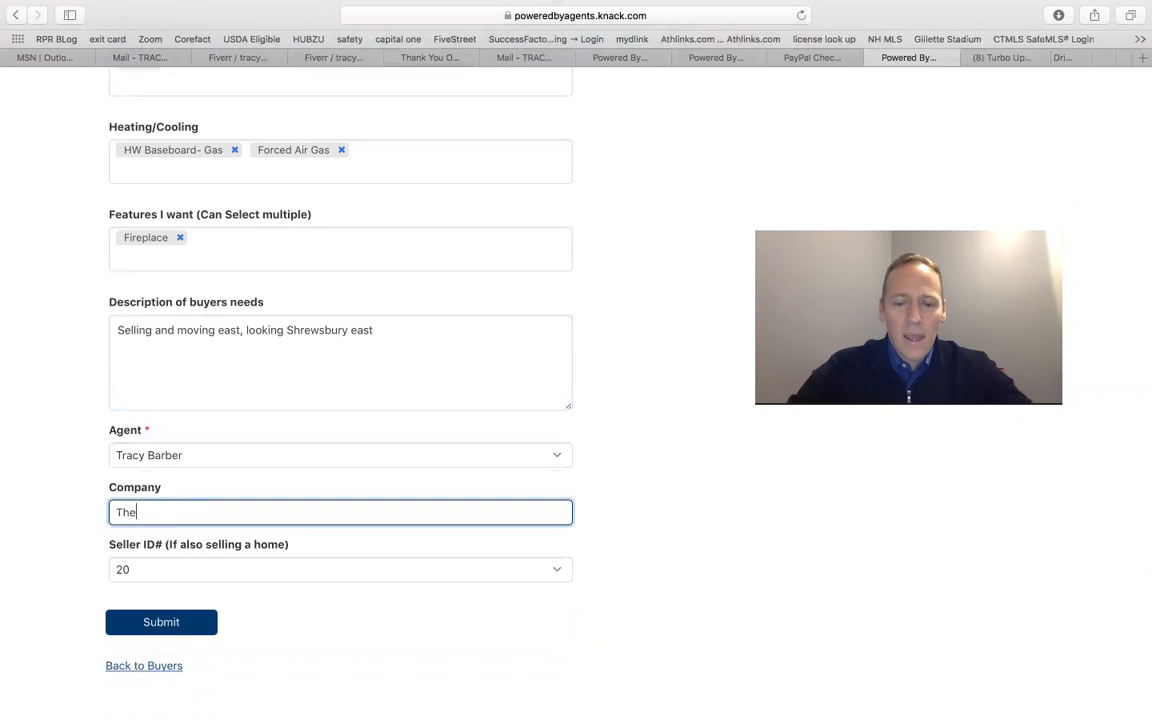
text( Luz Group)
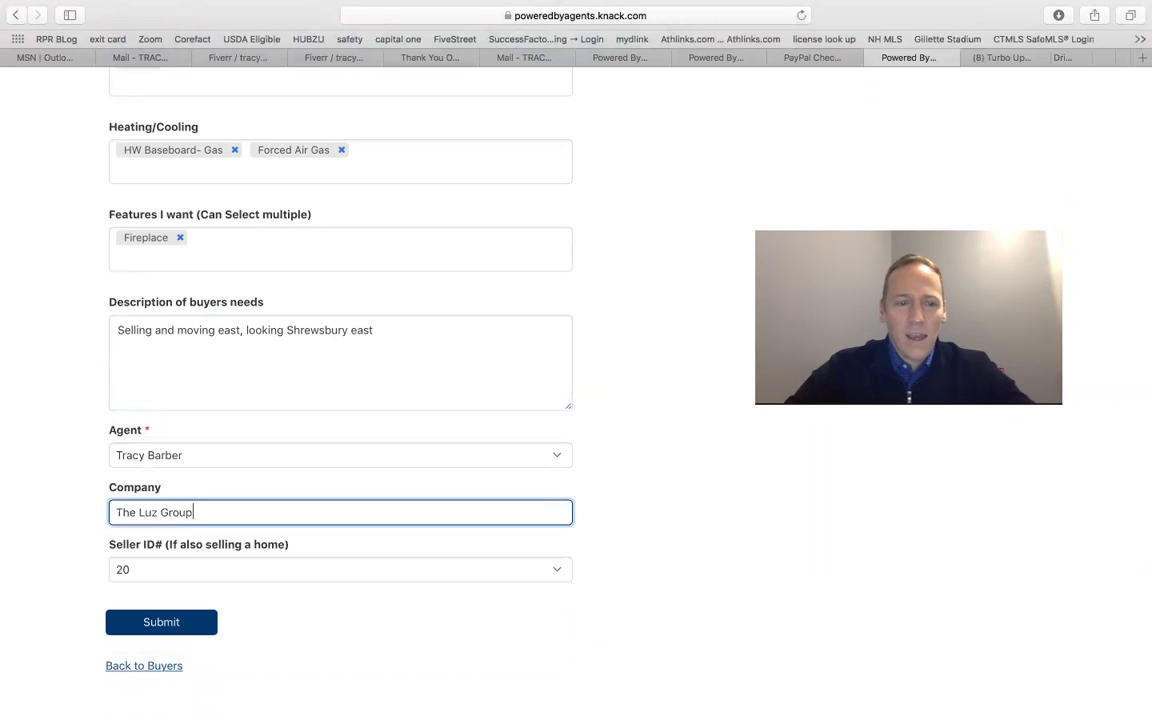
key(BackSpace)
key(BackSpace)
key(BackSpace)
key(BackSpace)
key(BackSpace)
key(BackSpace)
key(BackSpace)
text(x Group)
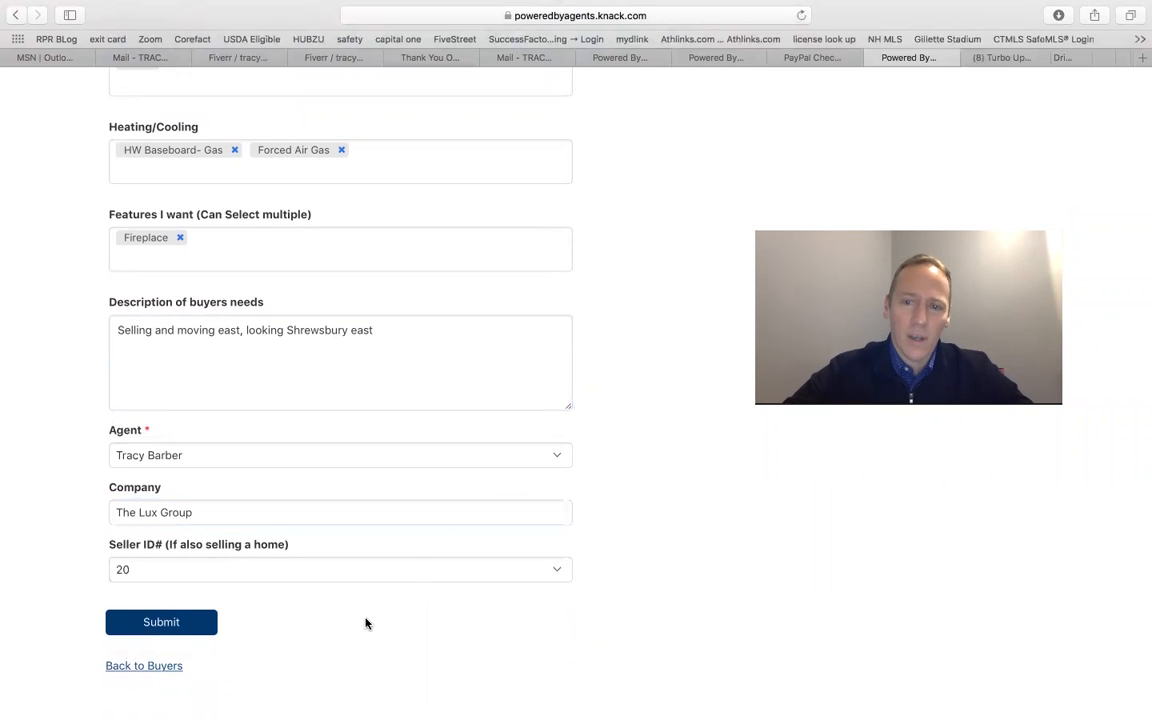
click(189, 624)
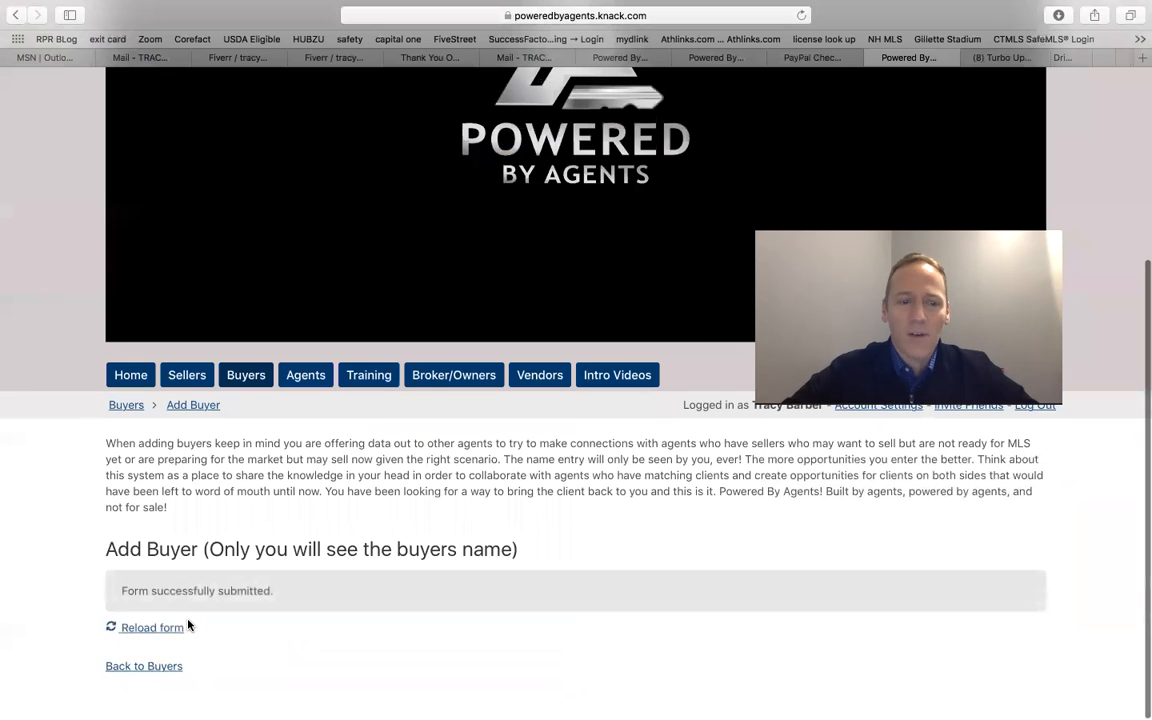
Step: Return to the buyers page and look over the My Buyers and All Buyers tables
click(159, 672)
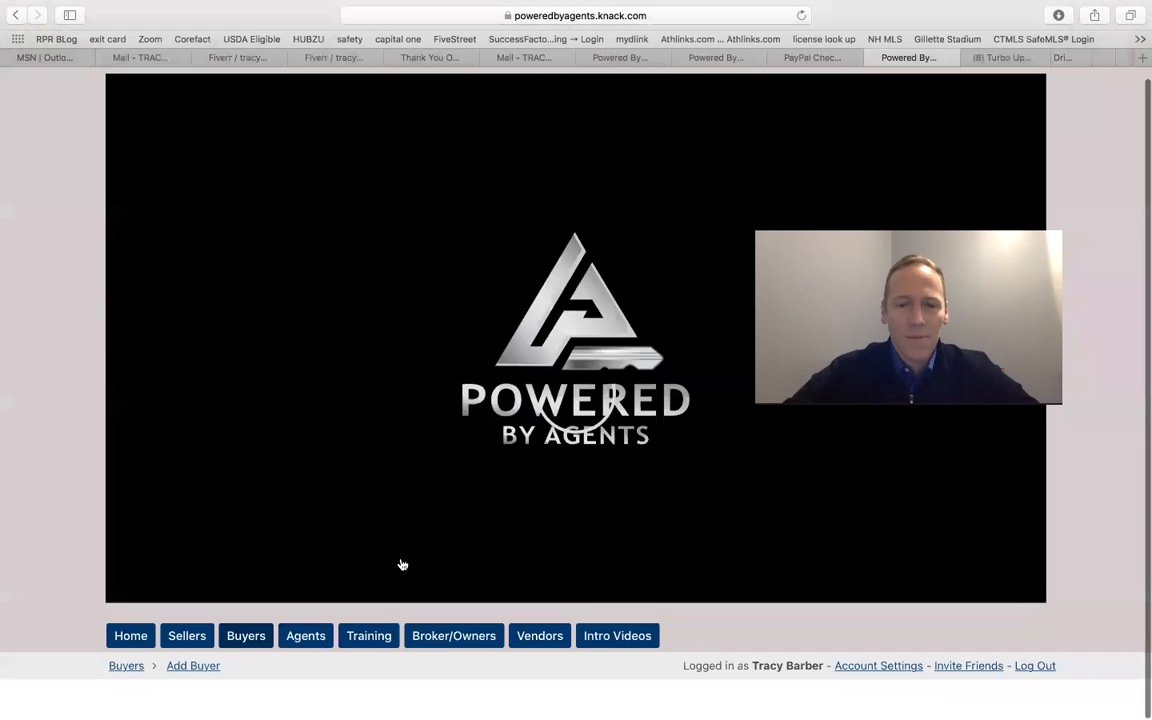
scroll(420, 522, down, 5)
scroll(420, 522, up, 2)
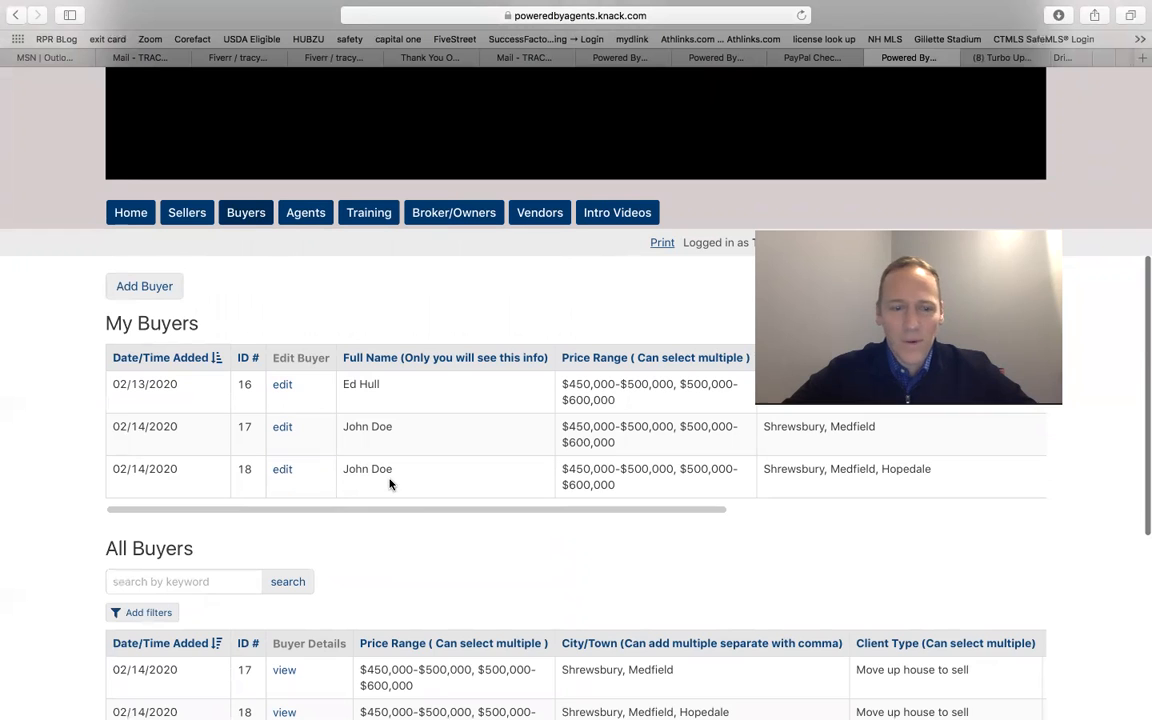
scroll(396, 554, down, 3)
scroll(396, 554, down, 3)
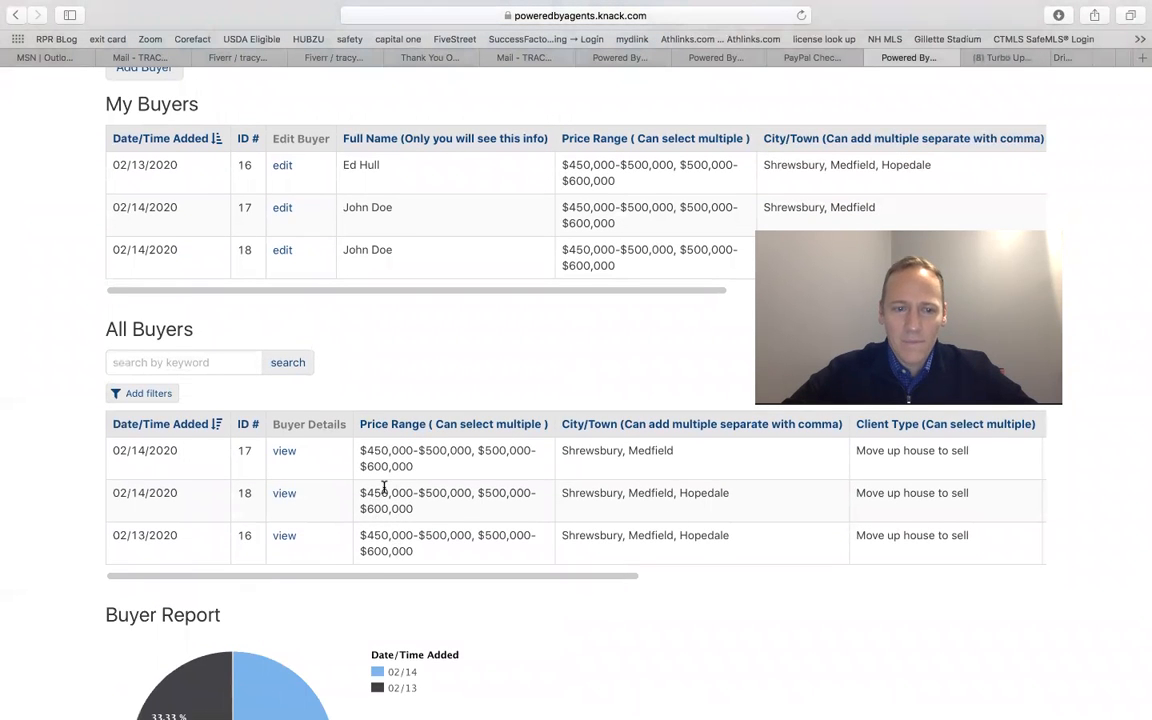
scroll(384, 488, up, 1)
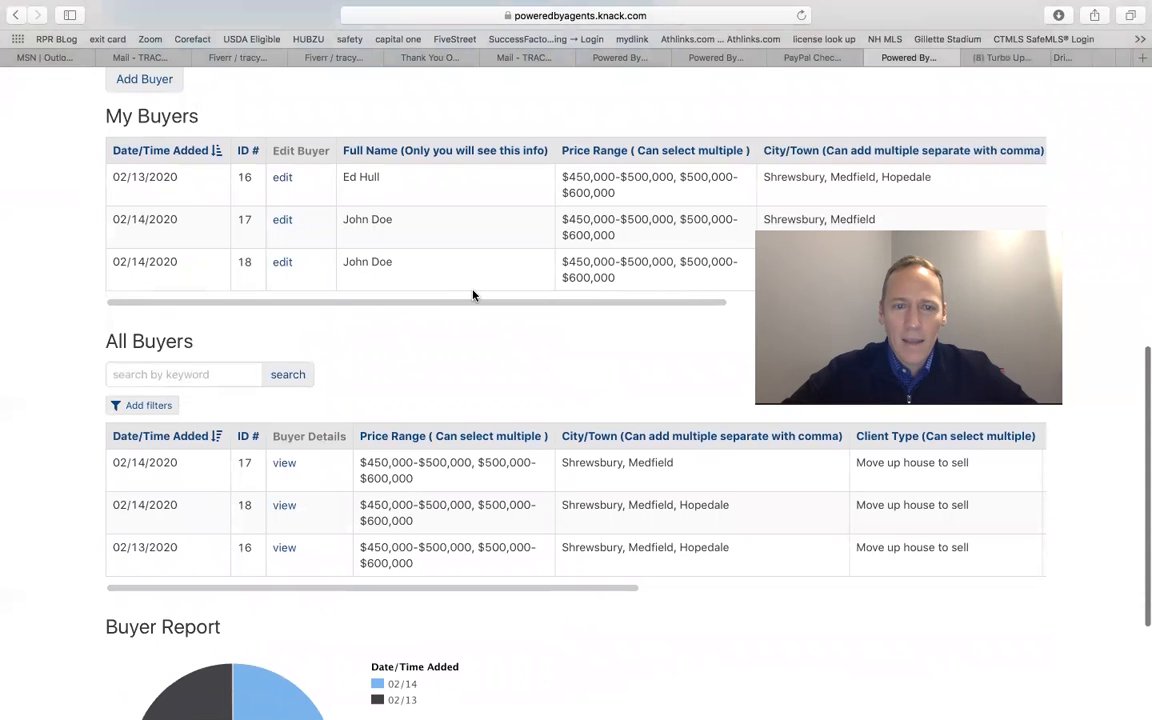
scroll(489, 256, right, 1)
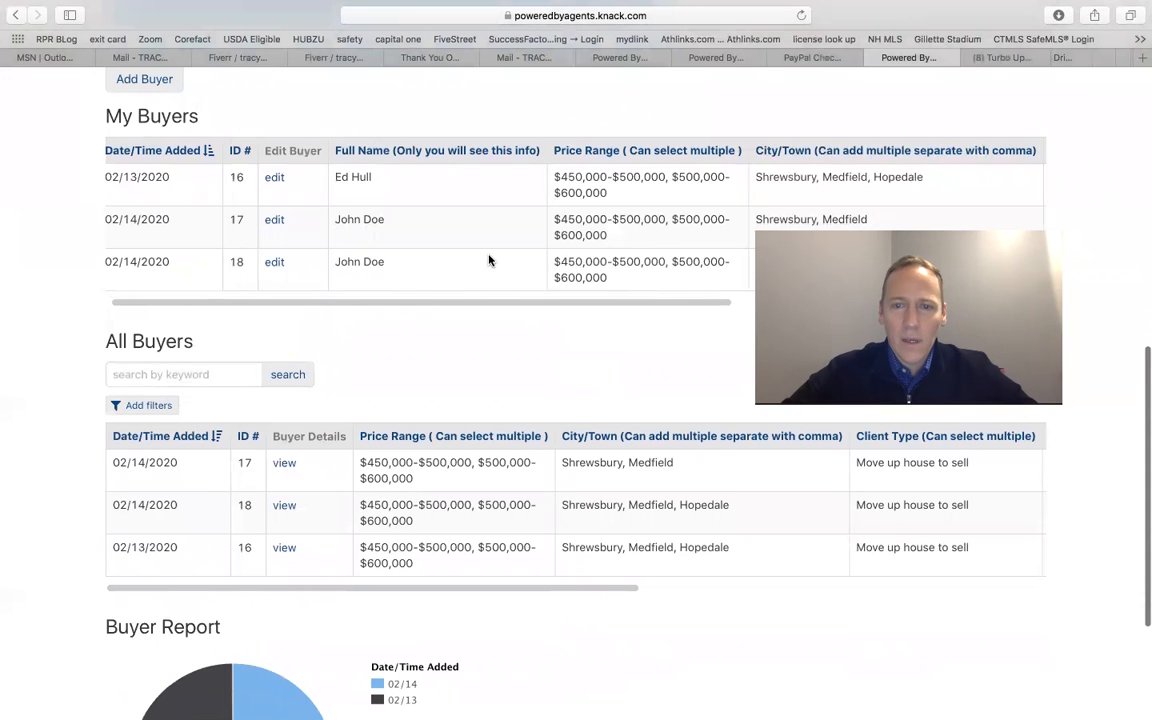
scroll(489, 256, left, 1)
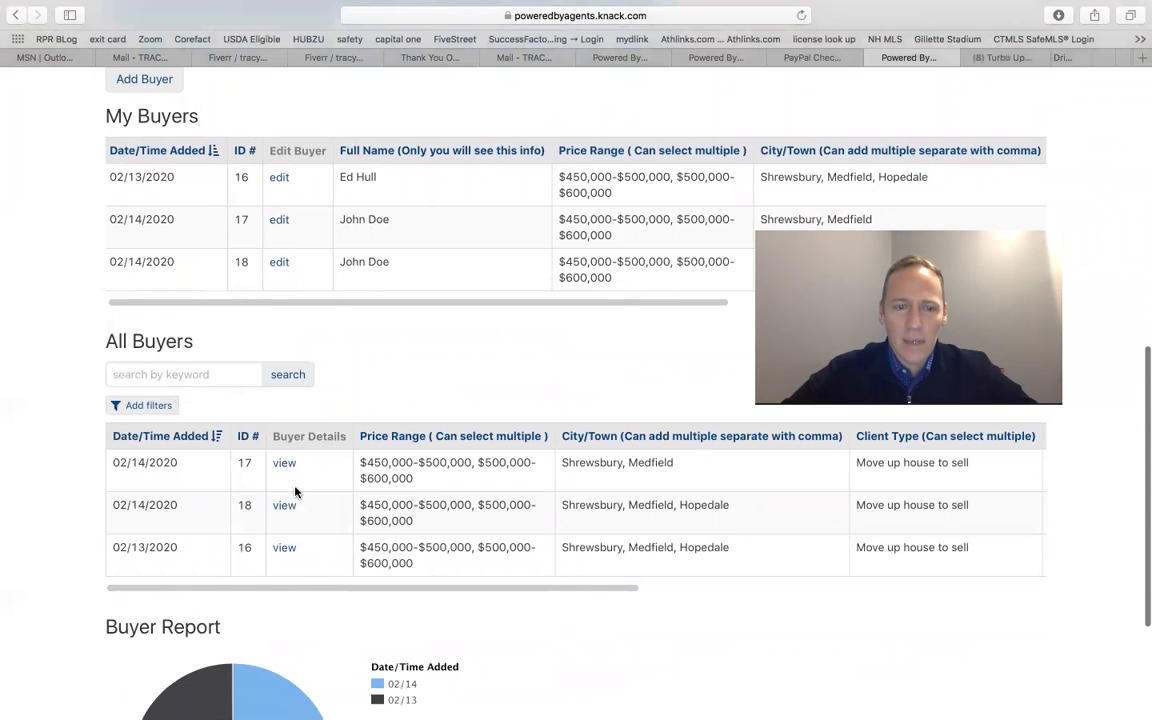
scroll(340, 535, down, 1)
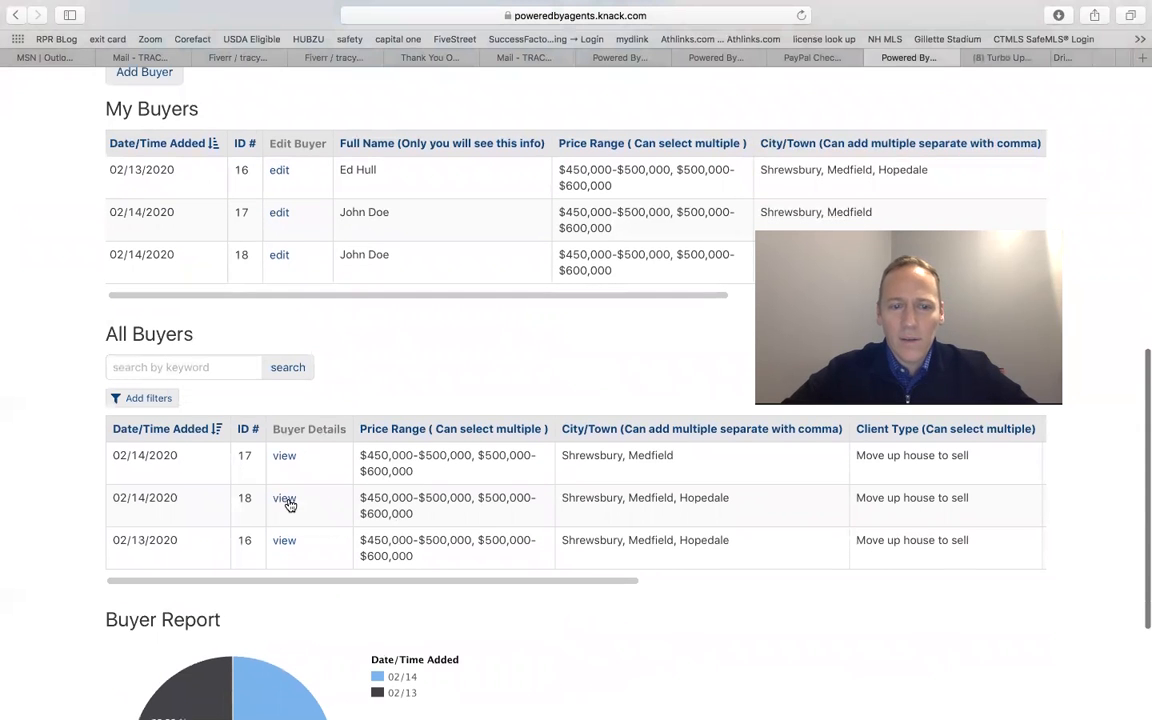
Step: Open the newest buyer's details and review all its recorded criteria and seller details
click(285, 499)
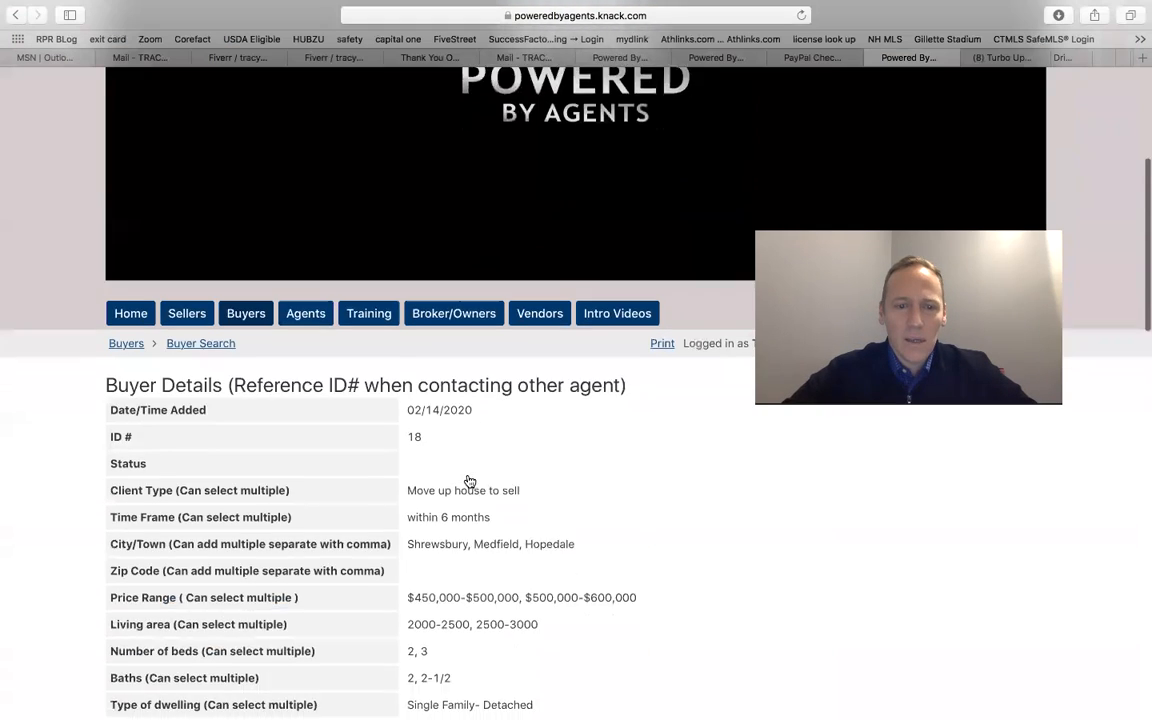
scroll(469, 482, down, 5)
scroll(468, 482, down, 3)
scroll(468, 482, up, 4)
scroll(468, 482, up, 1)
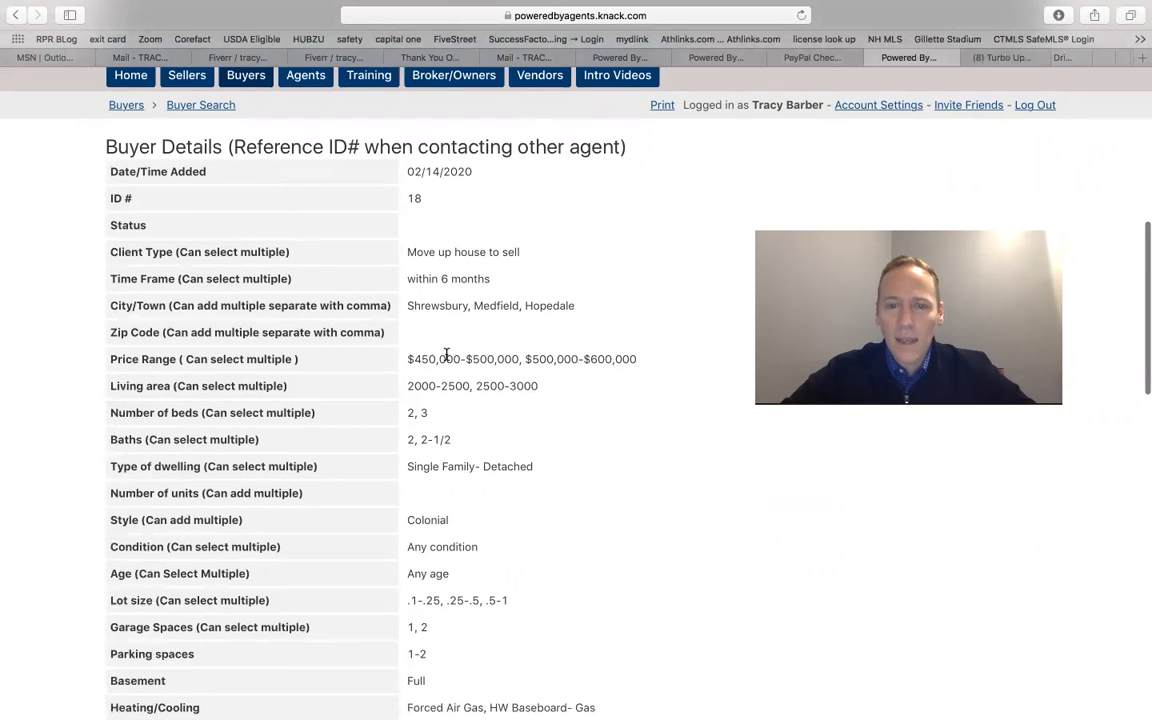
scroll(476, 427, down, 5)
scroll(476, 427, down, 5)
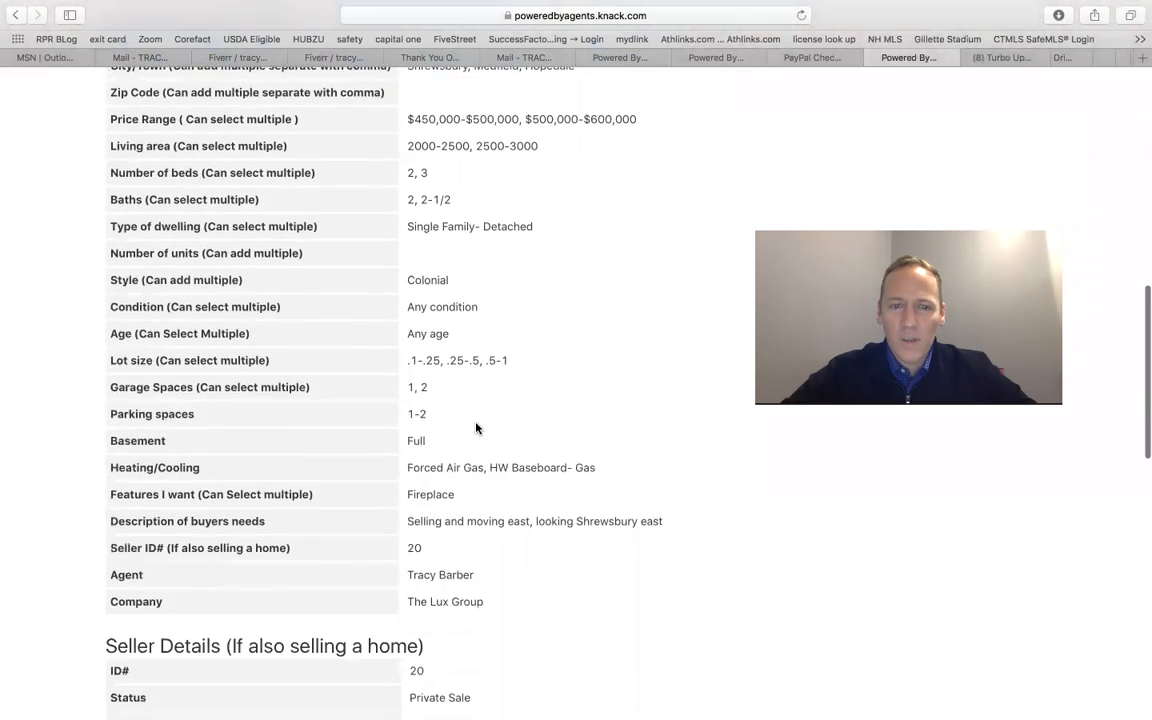
scroll(476, 425, up, 7)
scroll(475, 423, down, 12)
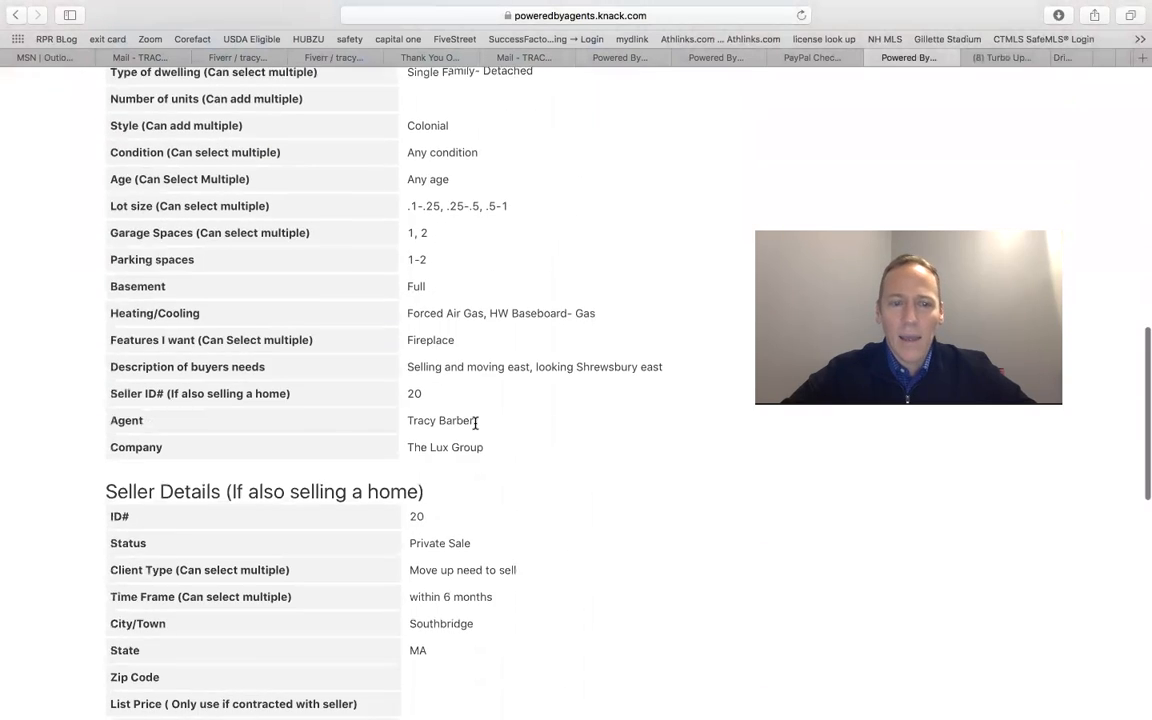
scroll(476, 427, down, 1)
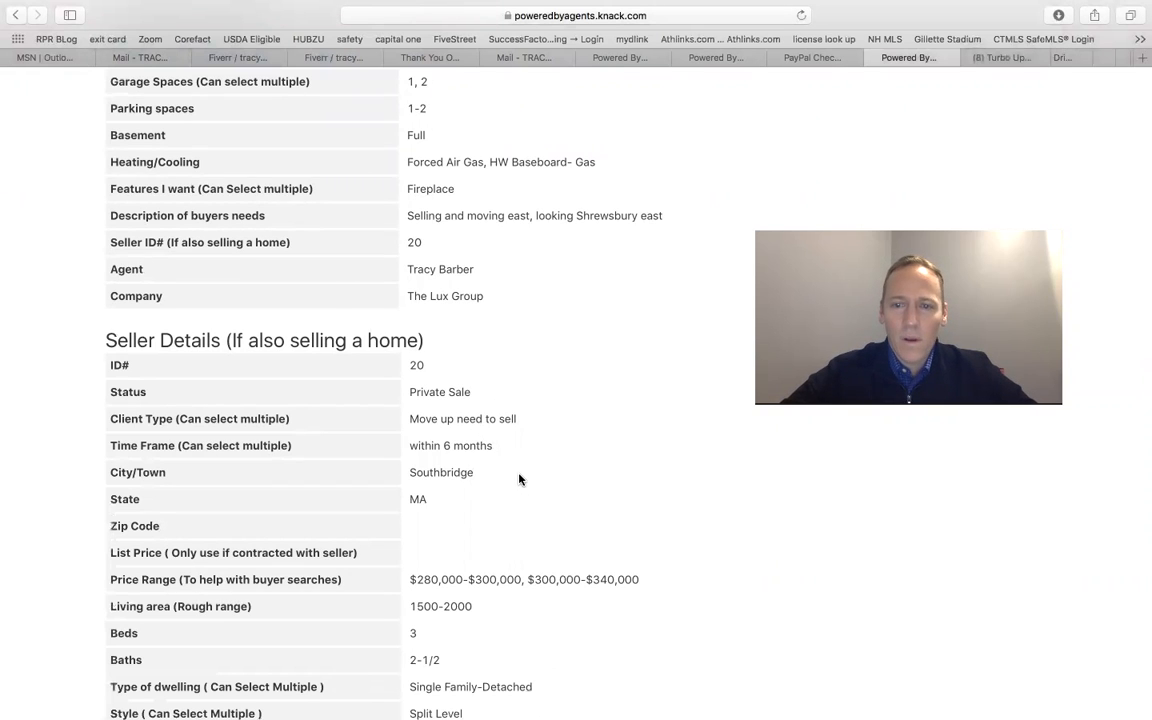
Step: Scroll through the rest of the buyer record's seller details and agent details
scroll(518, 479, down, 4)
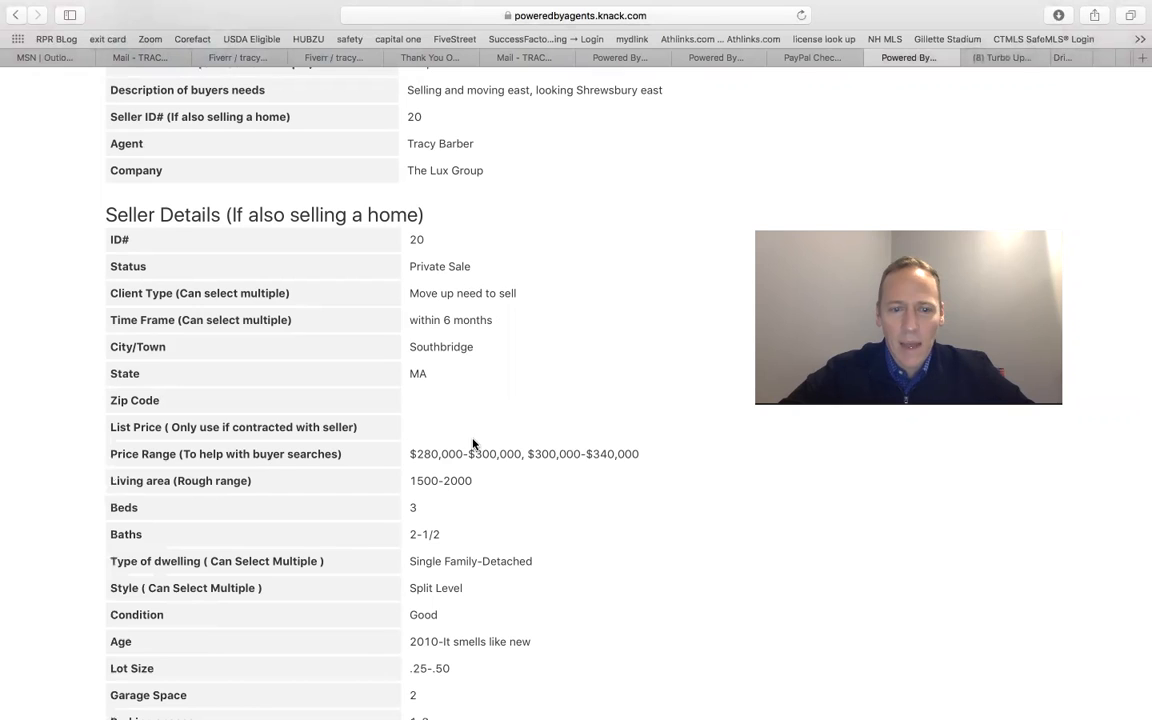
scroll(491, 550, down, 6)
scroll(493, 561, down, 12)
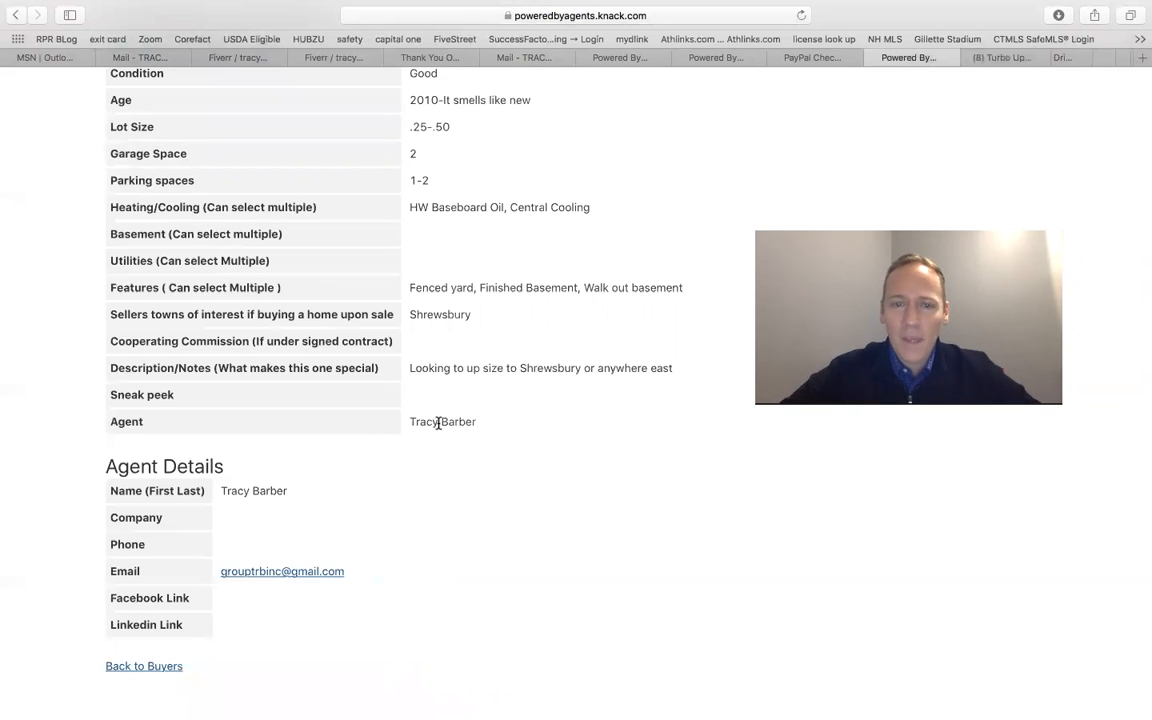
scroll(438, 423, up, 20)
scroll(438, 423, down, 3)
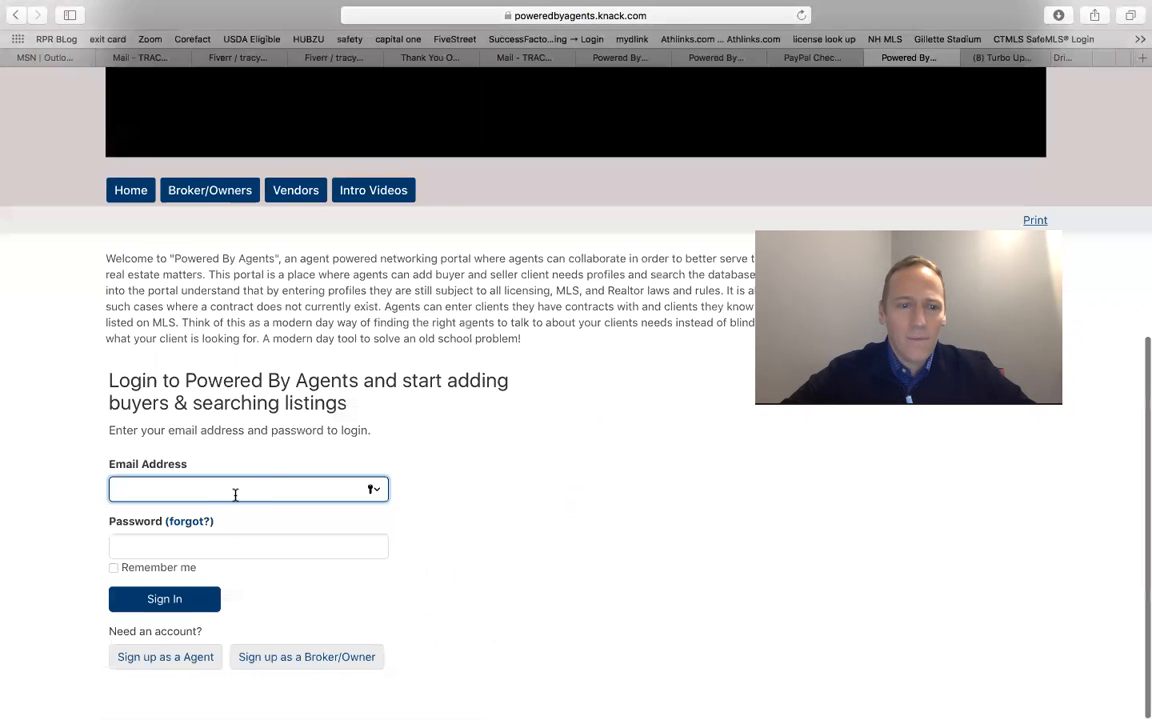
Step: Sign in to the portal with a different agent account, choosing a saved email address and its stored password
click(293, 489)
scroll(270, 586, down, 1)
scroll(270, 586, down, 1)
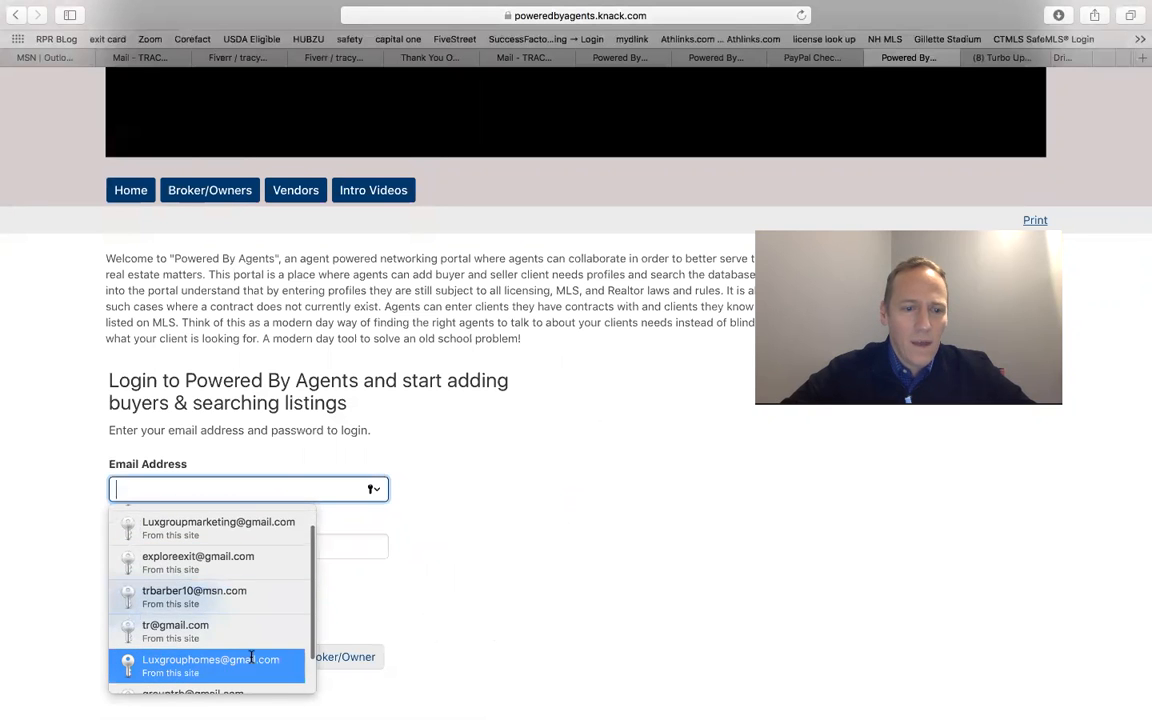
scroll(251, 656, down, 1)
click(249, 650)
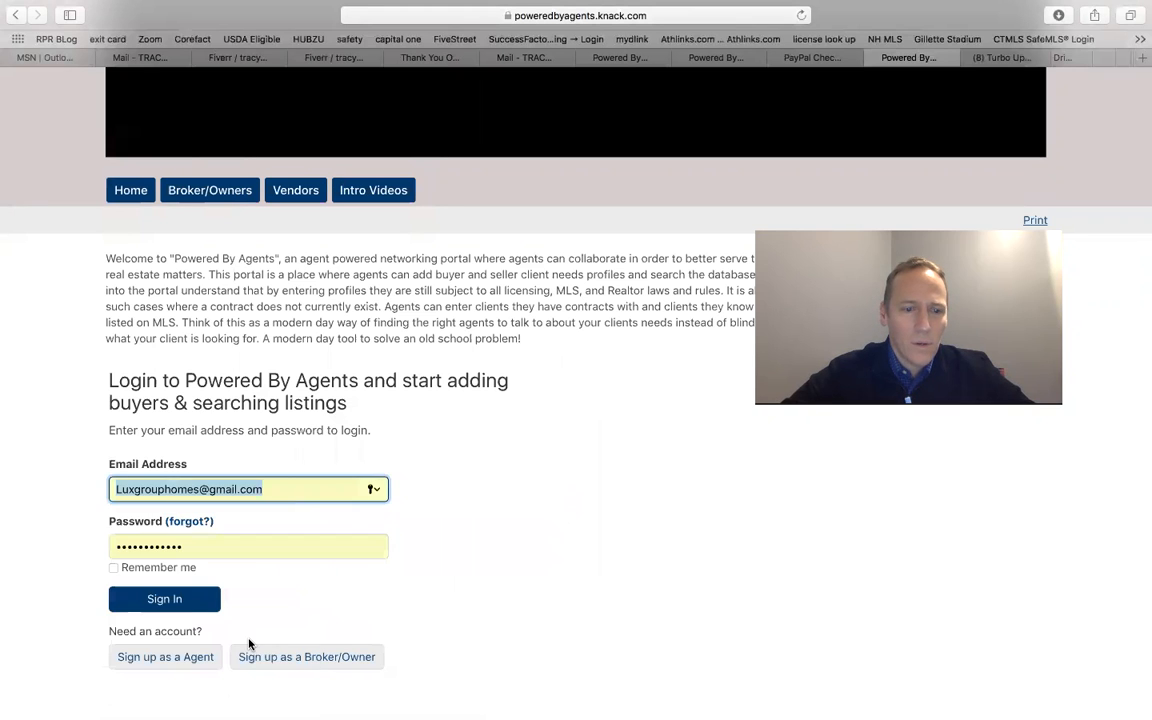
click(199, 609)
Step: Examine the My Buyers and All Buyers tables as this agent, scrolling the All Buyers columns sideways and back
scroll(436, 494, down, 5)
scroll(435, 491, up, 2)
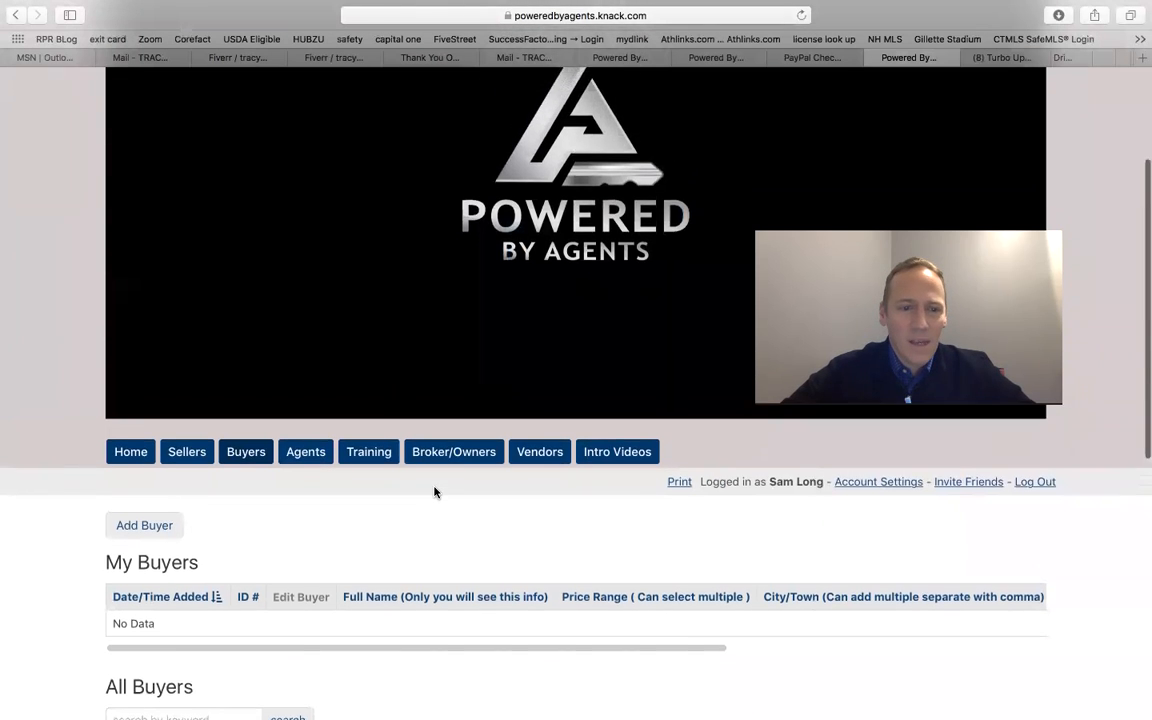
scroll(434, 491, down, 6)
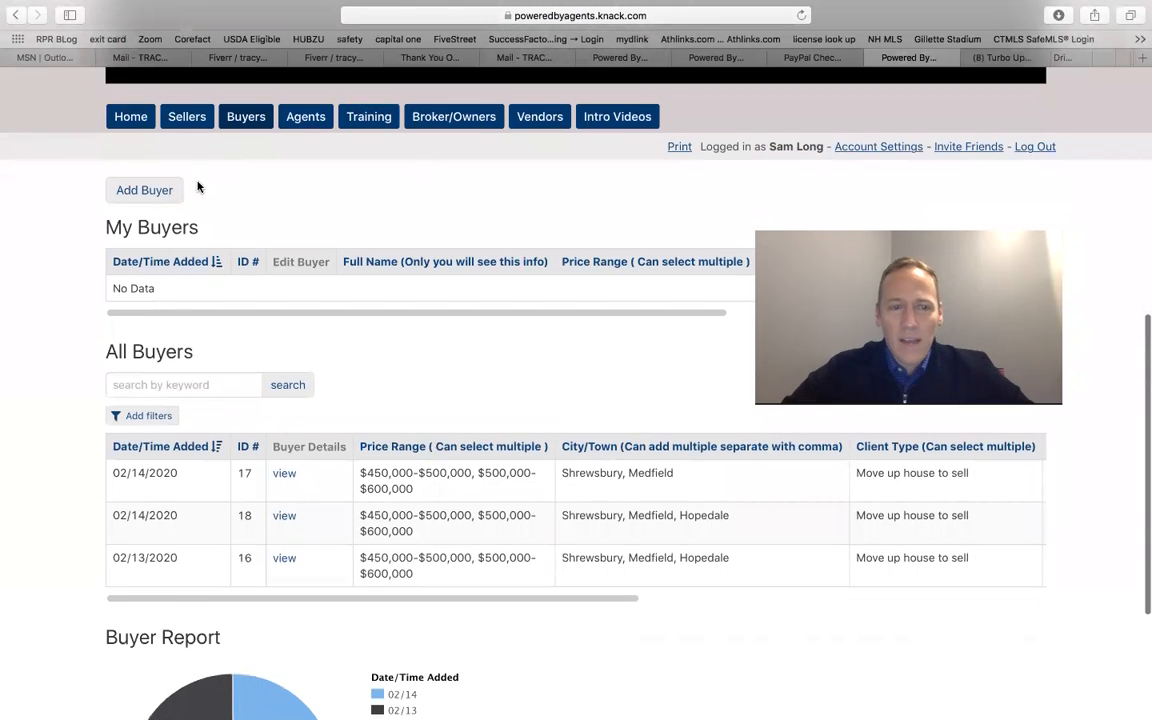
scroll(381, 380, down, 3)
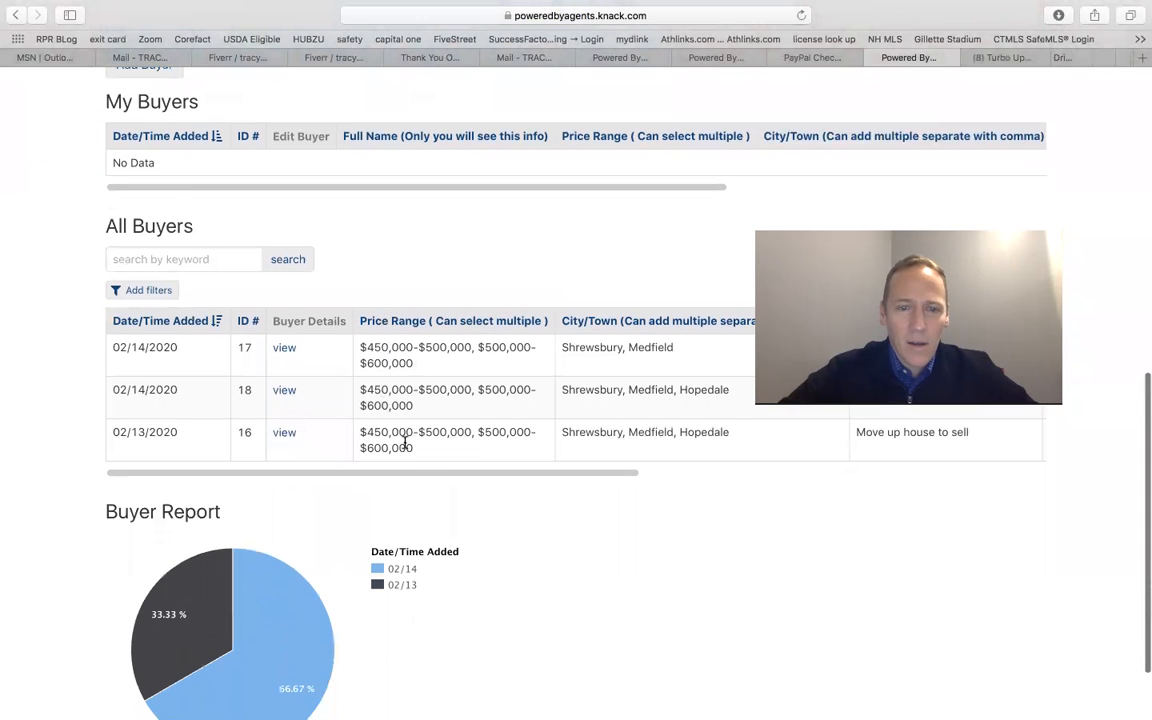
drag(432, 473, 826, 481)
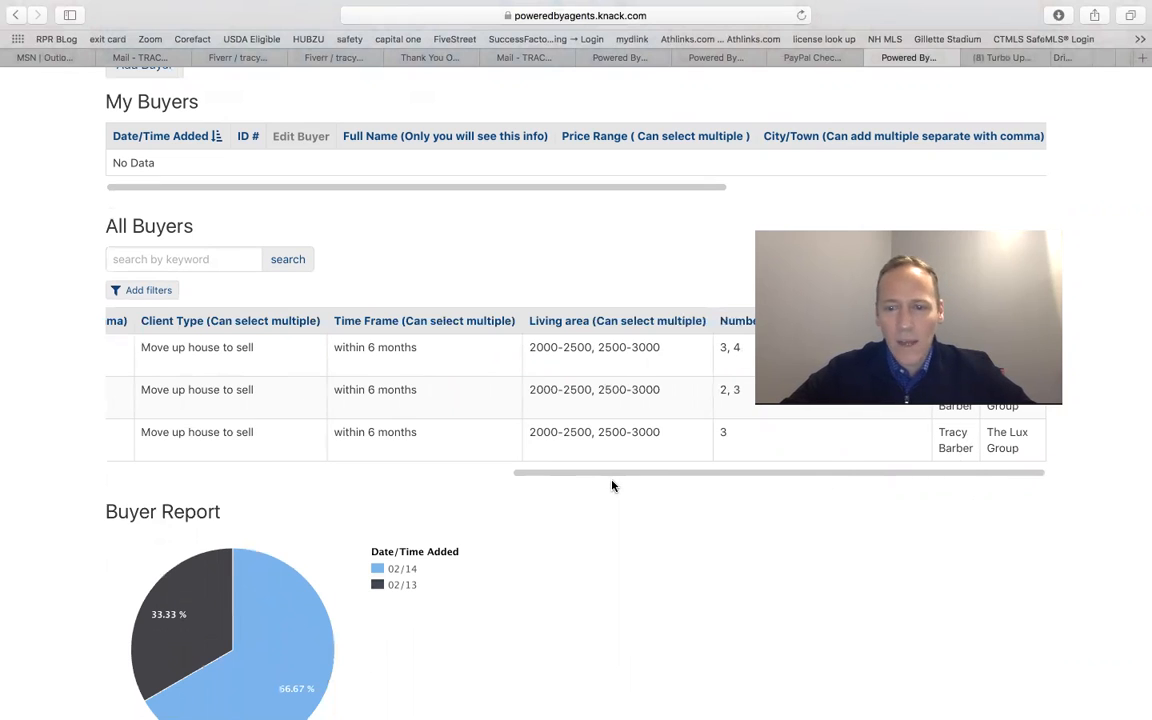
drag(605, 478, 193, 465)
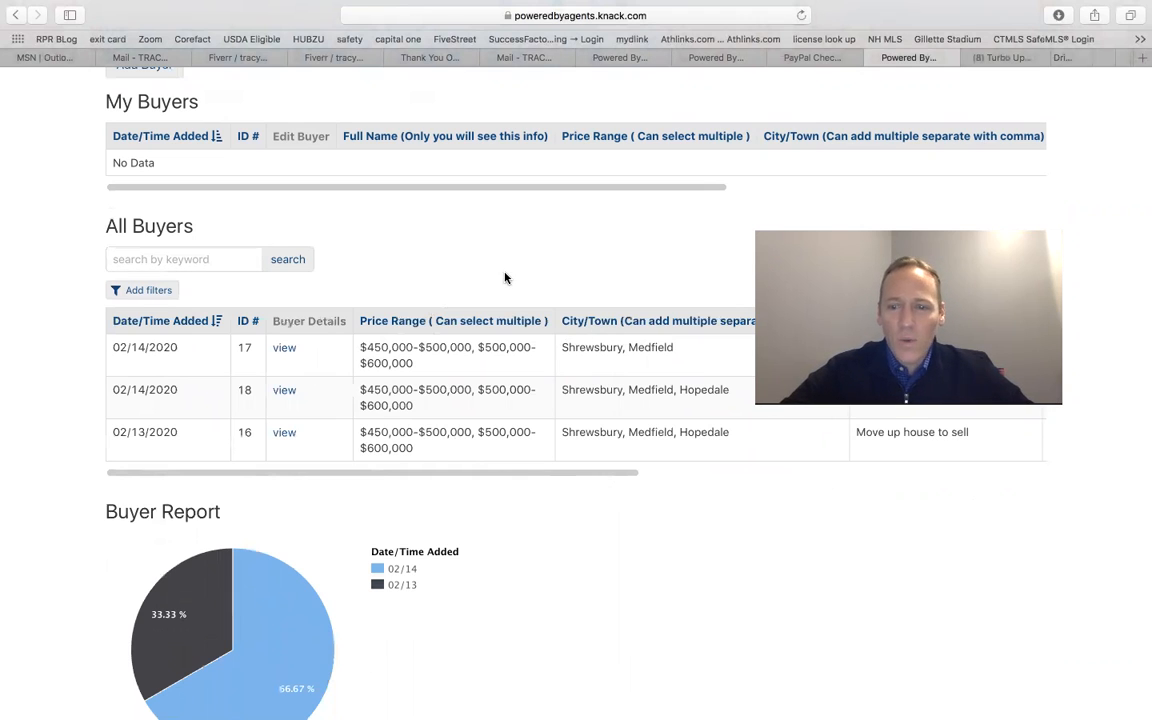
scroll(504, 276, up, 5)
scroll(504, 277, down, 2)
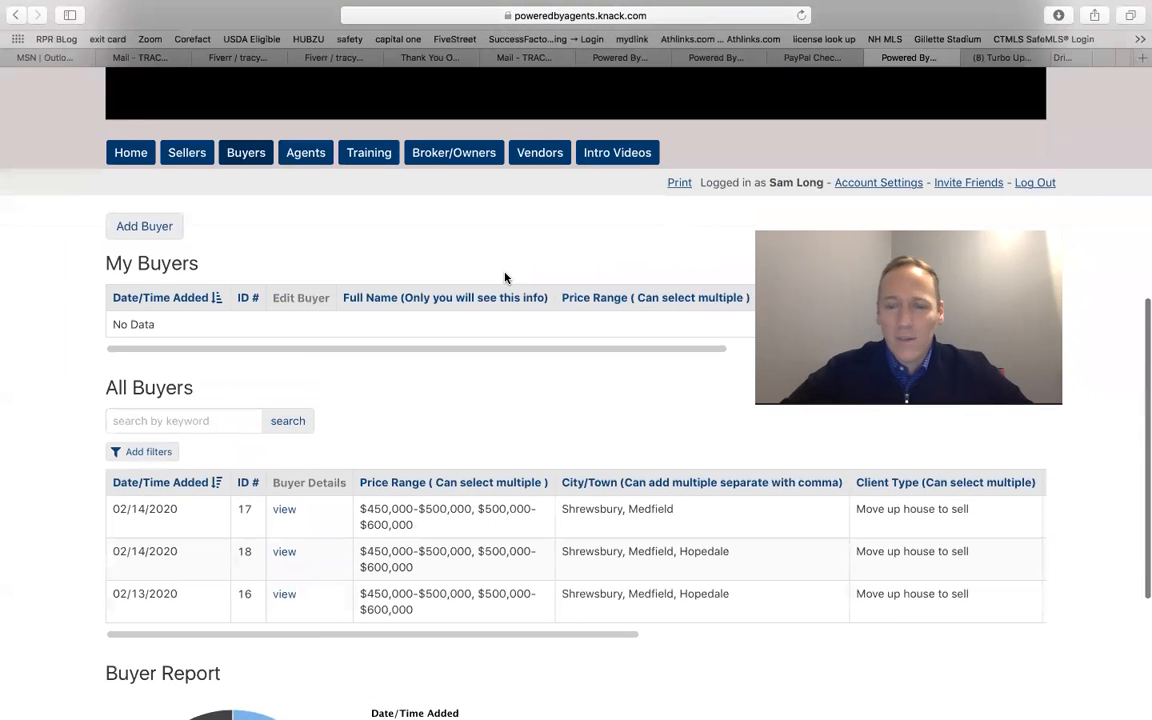
scroll(504, 277, down, 3)
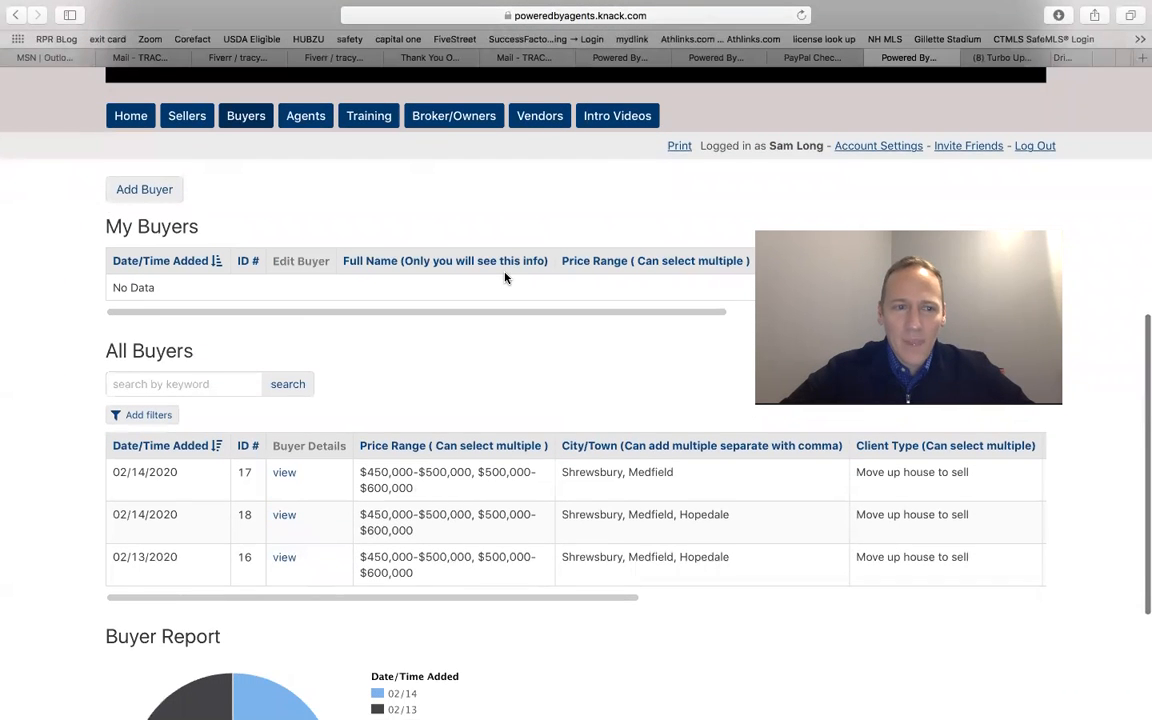
scroll(505, 278, up, 2)
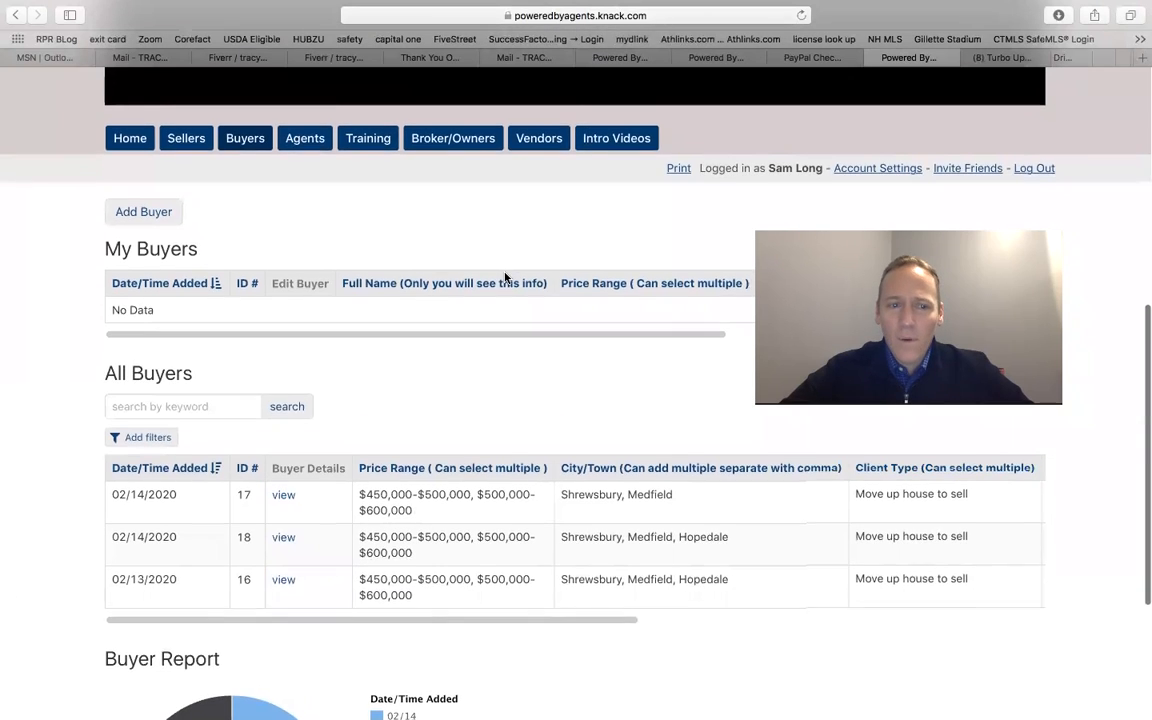
scroll(520, 283, down, 1)
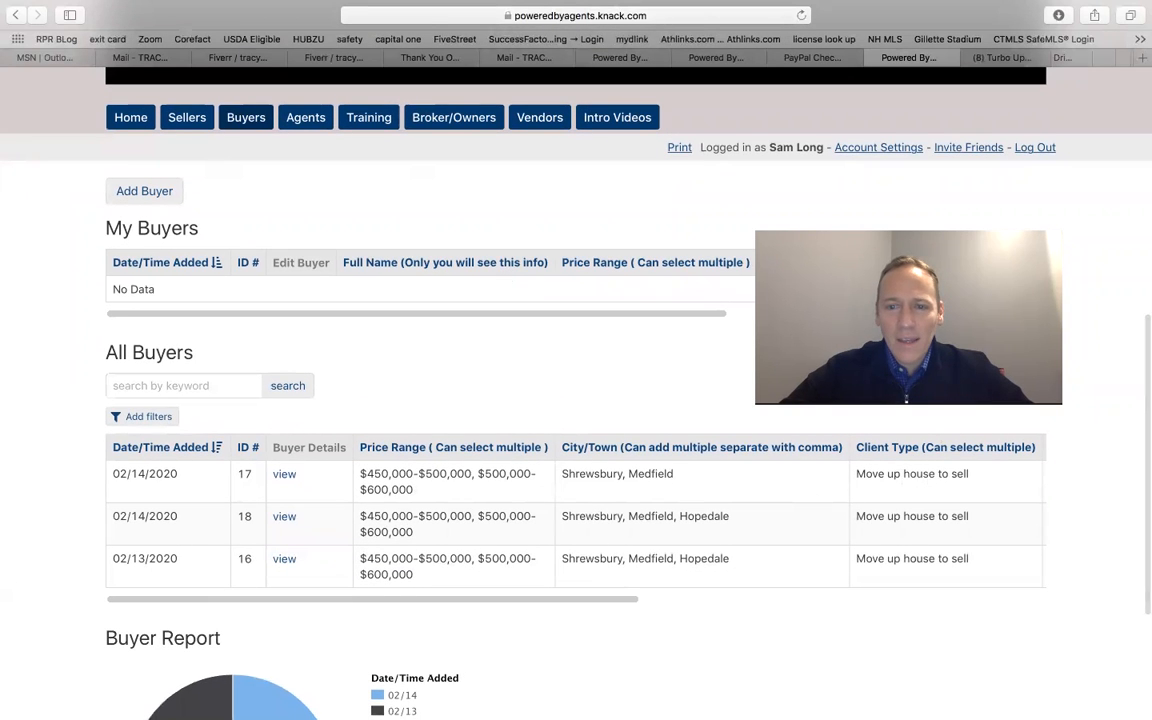